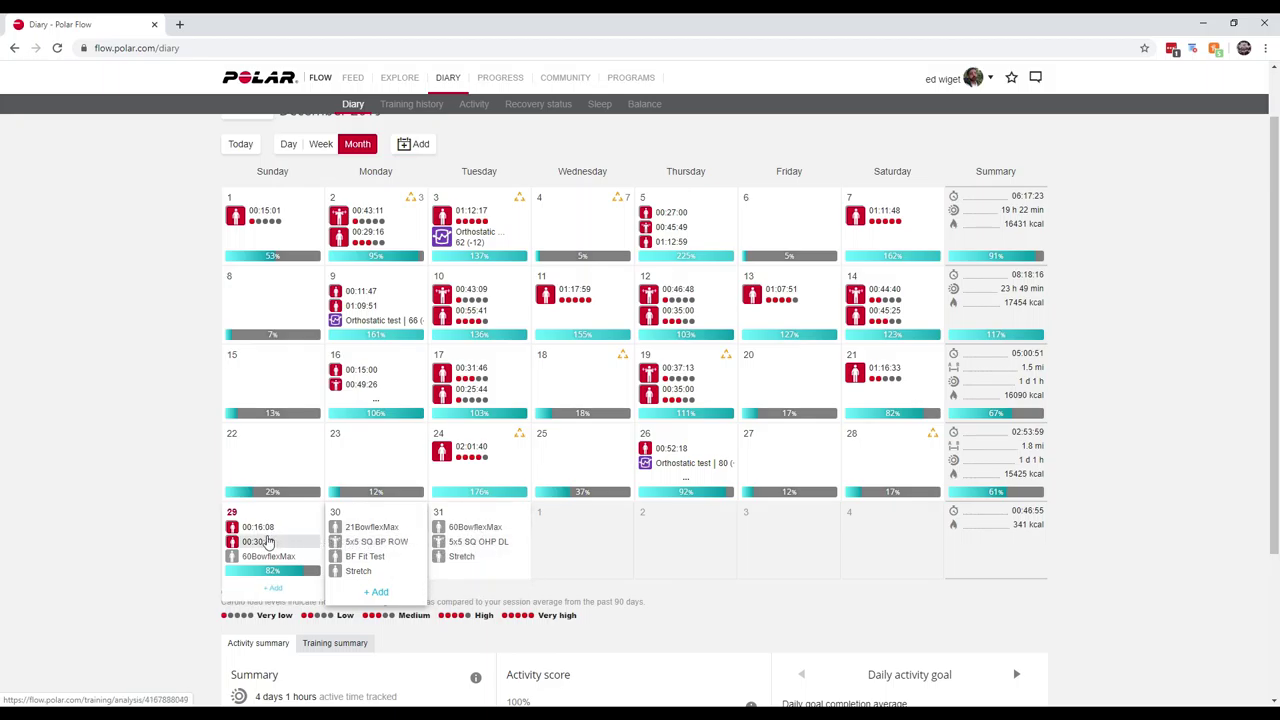
# Step: Open the 00:16:08 BF Fit Test session from December 29 in the diary
pyautogui.click(262, 530)
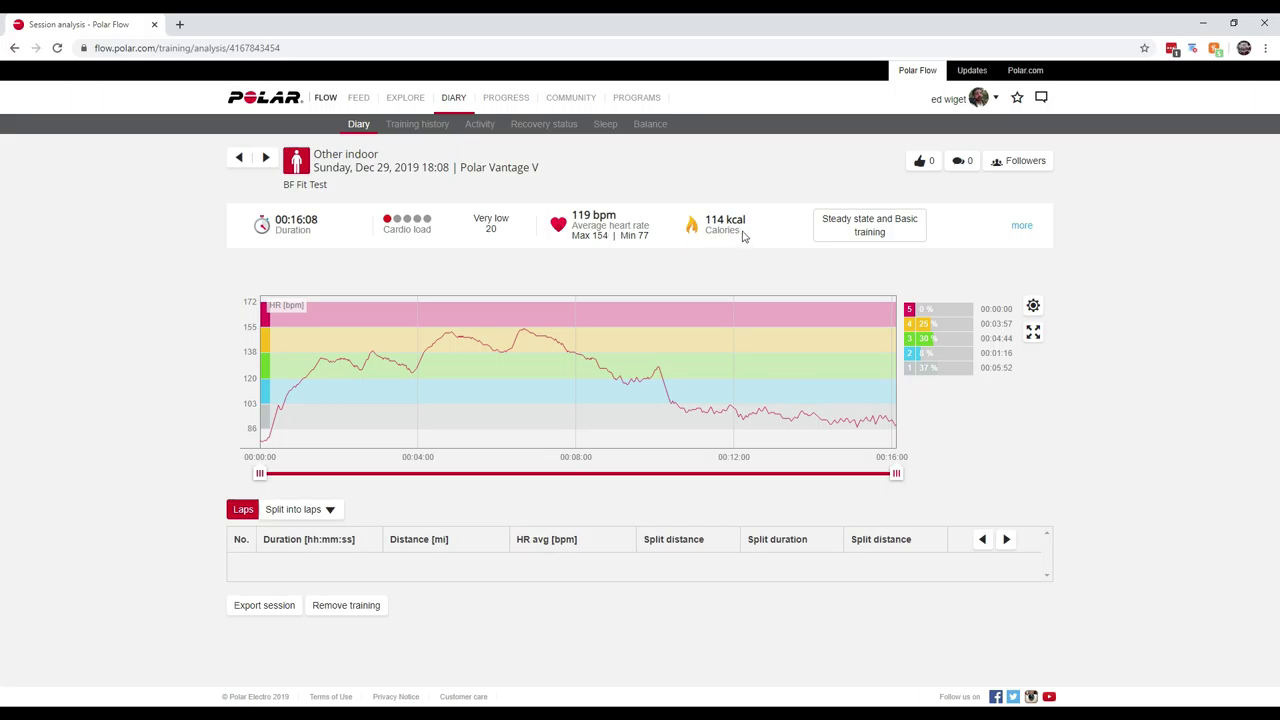
pyautogui.click(14, 48)
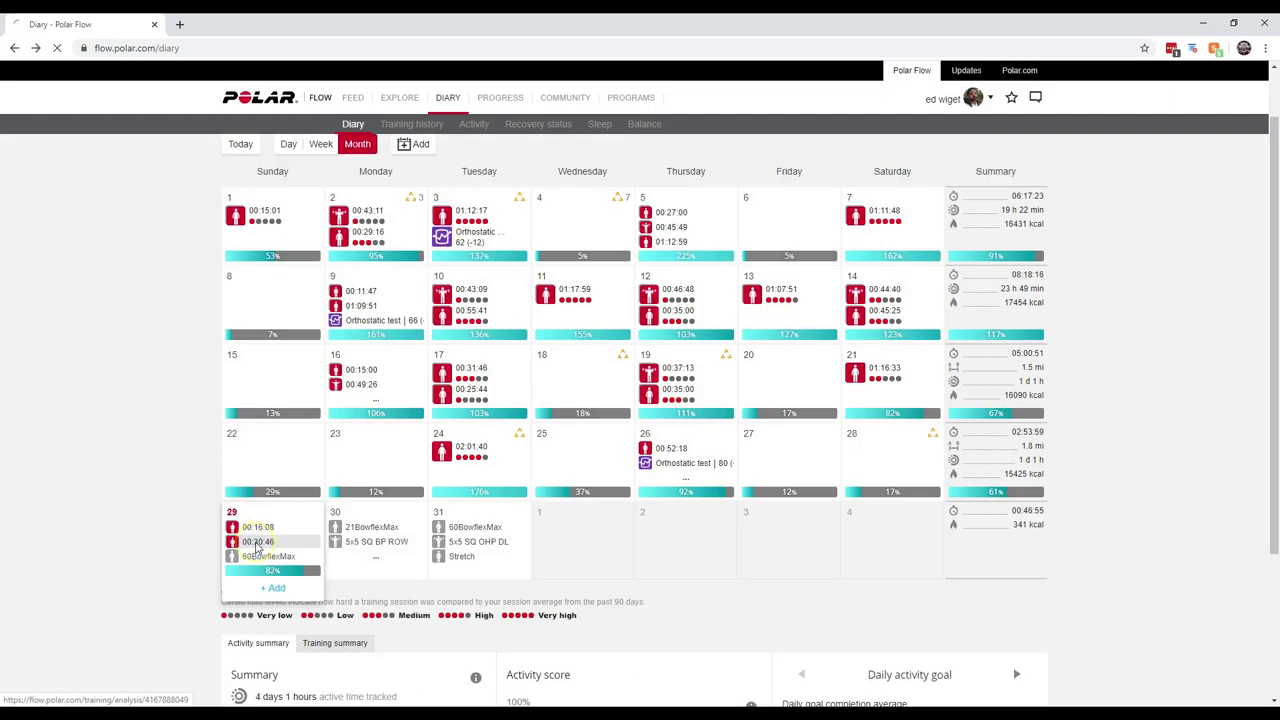
# Step: Open the 00:30:46 December 29 session and review its 14BowflexMax phase chart and table
pyautogui.click(257, 546)
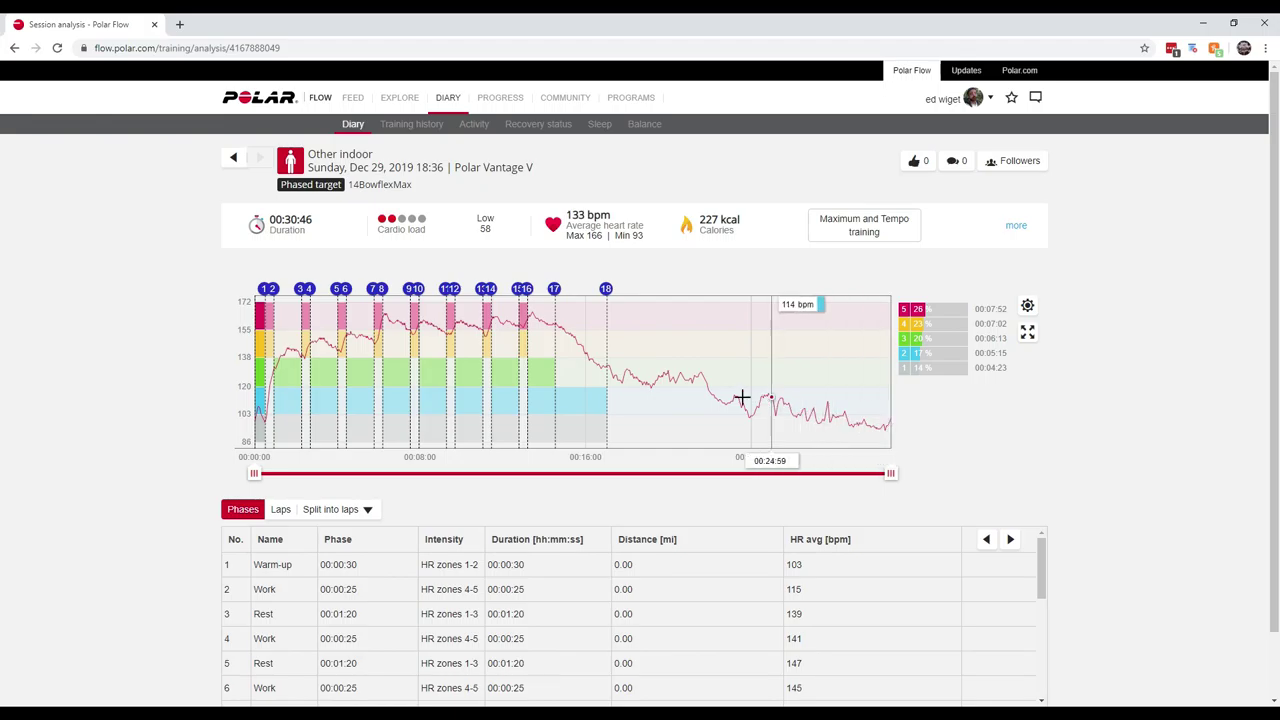
pyautogui.scroll(-1, 160, 429)
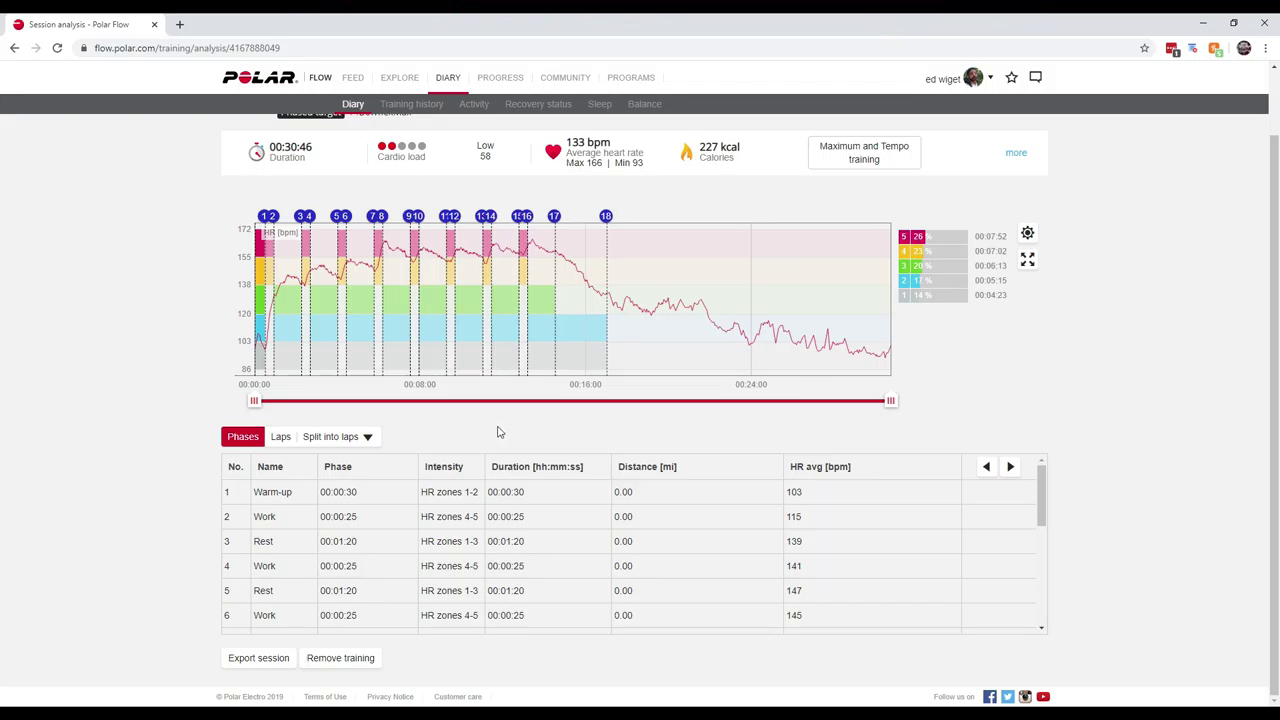
pyautogui.scroll(1, 500, 432)
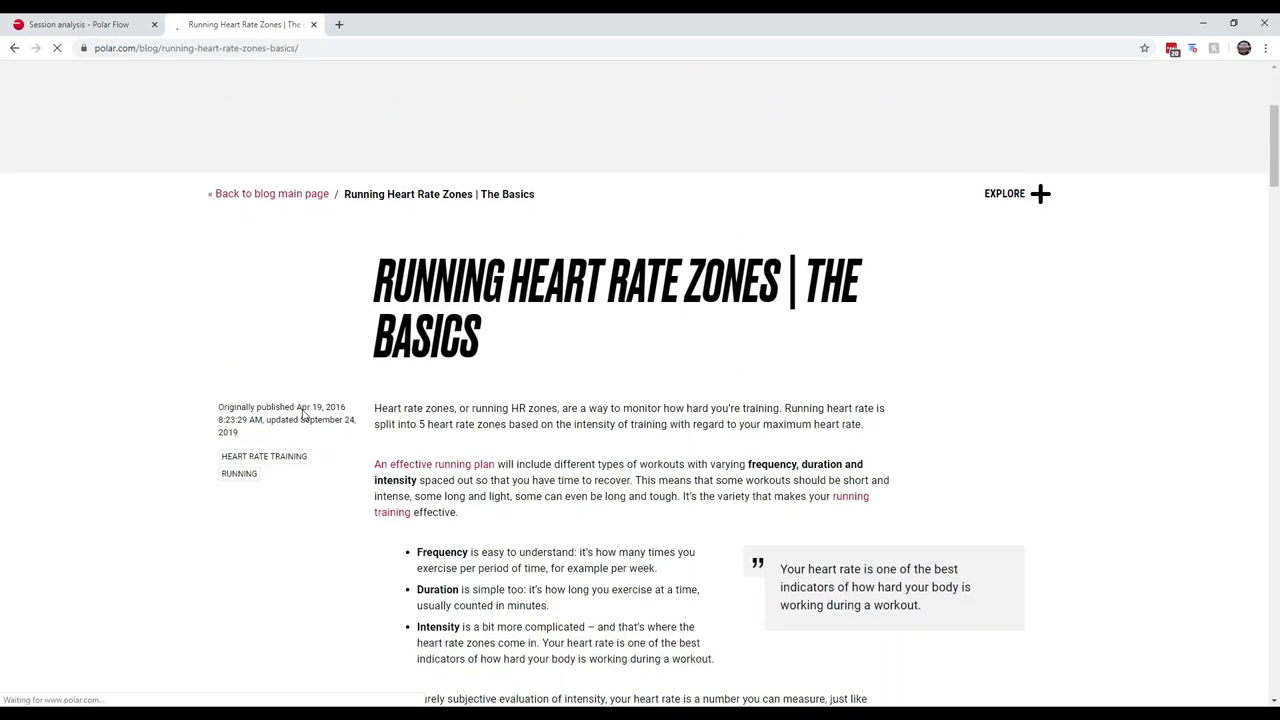
# Step: Scroll the running heart rate zones article down to the zone 1 breakdown
pyautogui.scroll(-5, 304, 415)
pyautogui.scroll(-5, 304, 415)
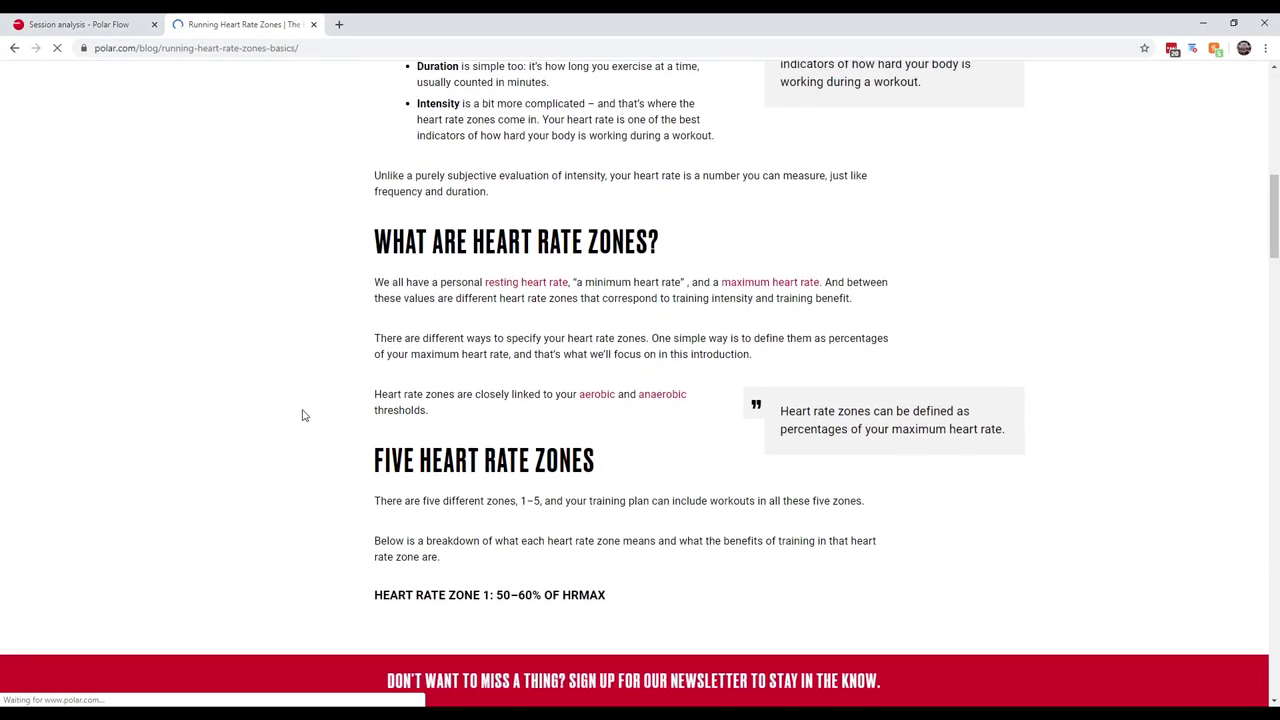
pyautogui.scroll(-1, 304, 415)
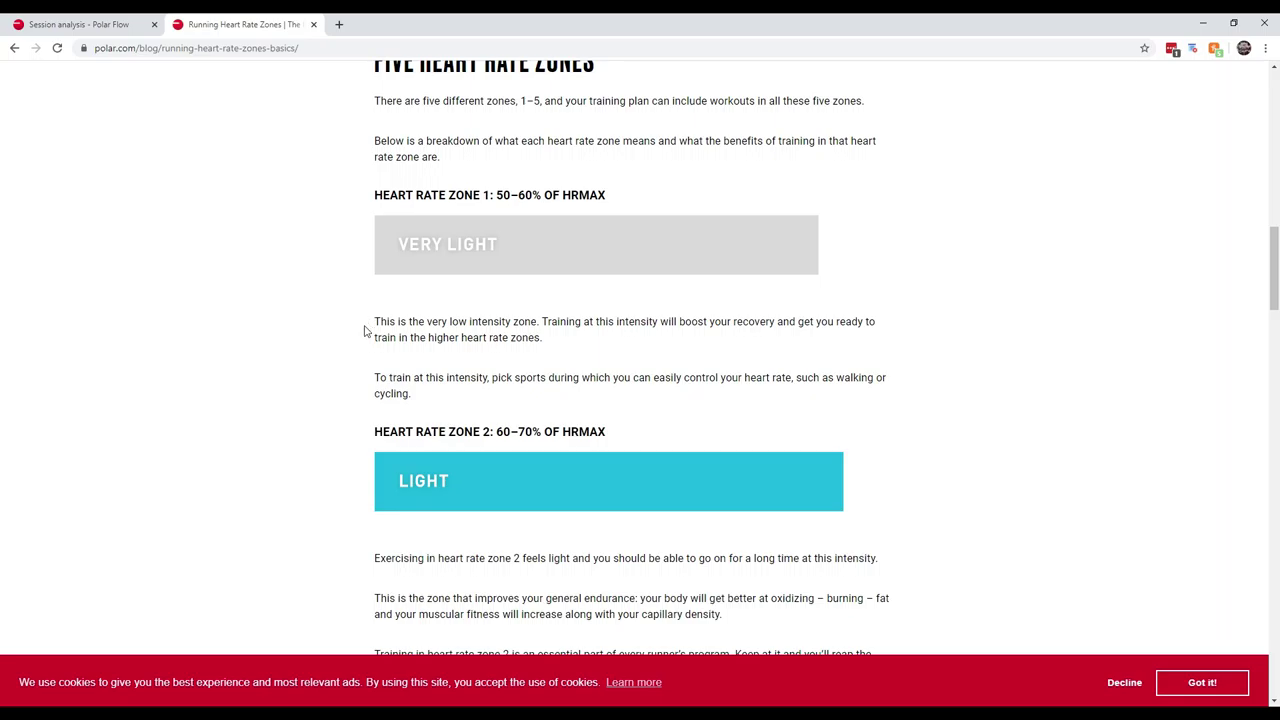
pyautogui.scroll(-1, 365, 344)
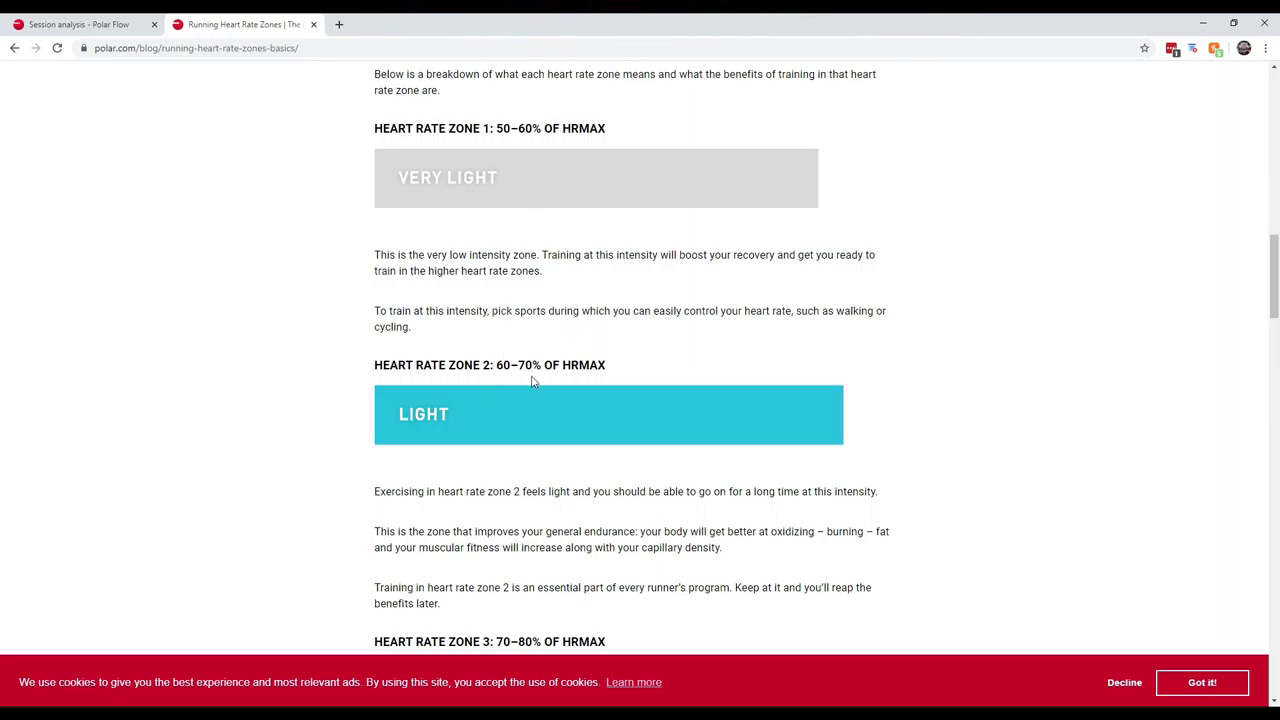
pyautogui.scroll(-1, 532, 381)
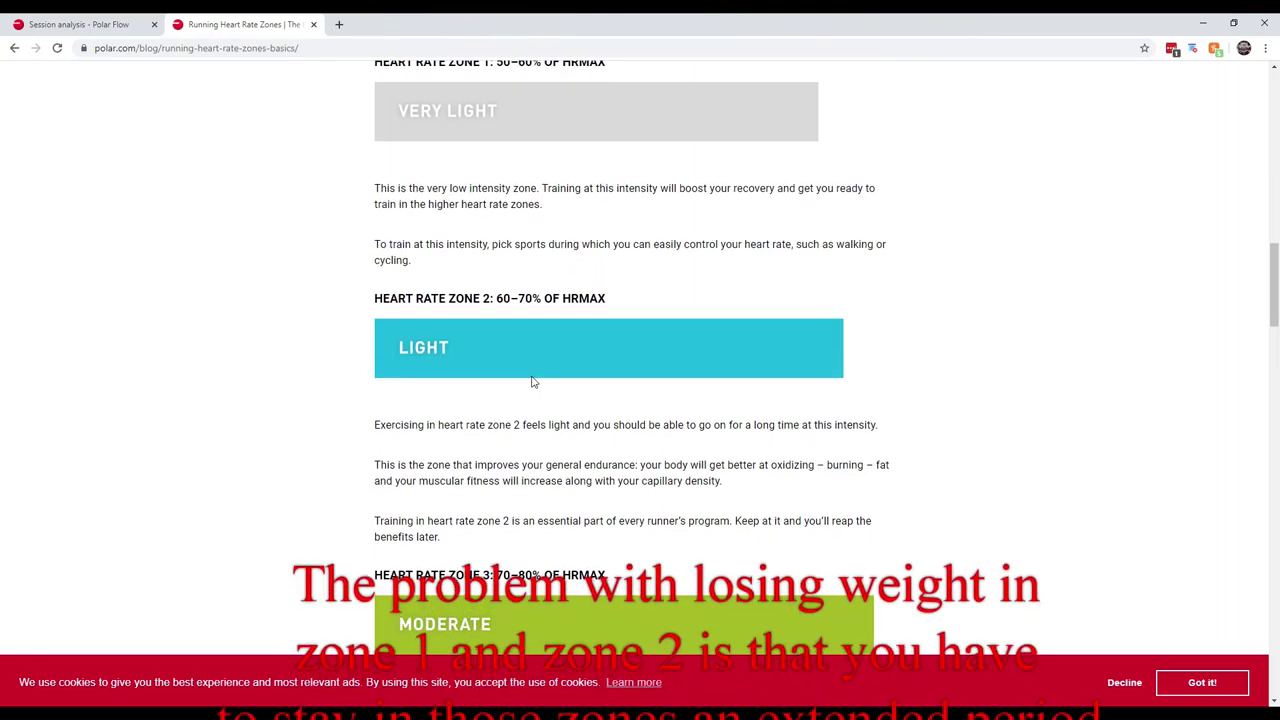
pyautogui.scroll(-1, 532, 381)
pyautogui.scroll(-1, 532, 381)
pyautogui.scroll(-1, 532, 381)
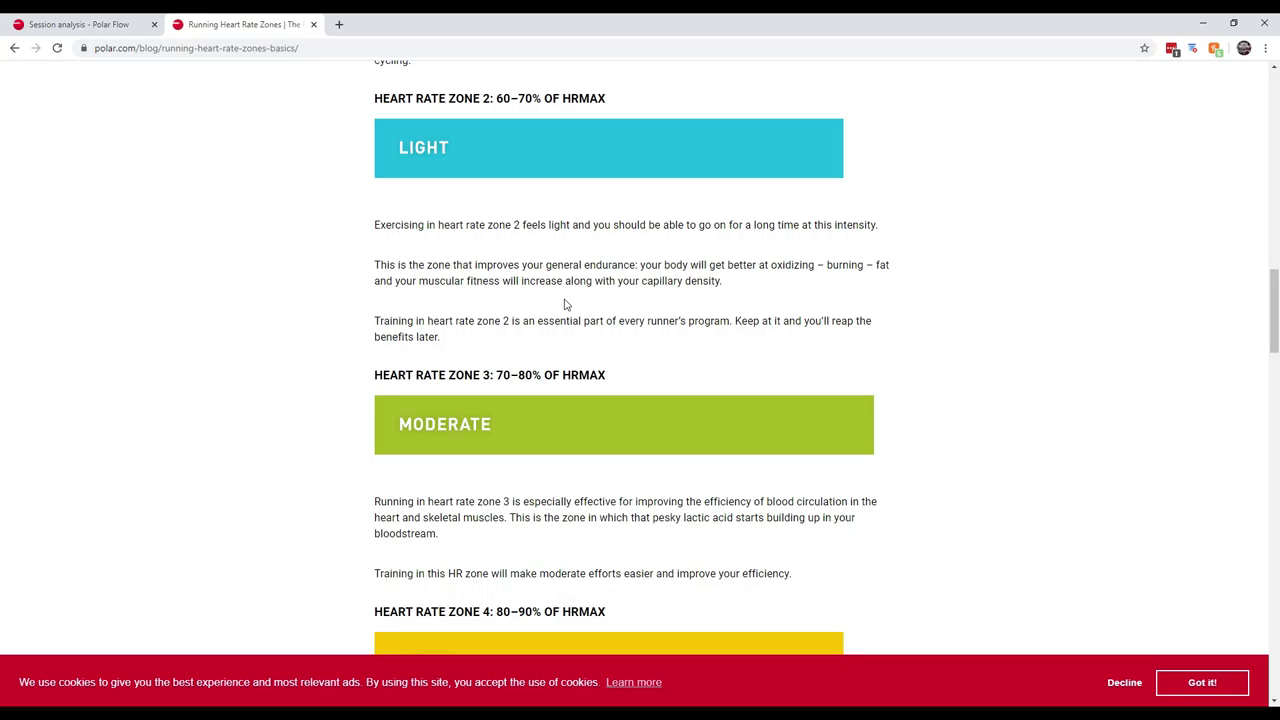
pyautogui.scroll(-3, 564, 304)
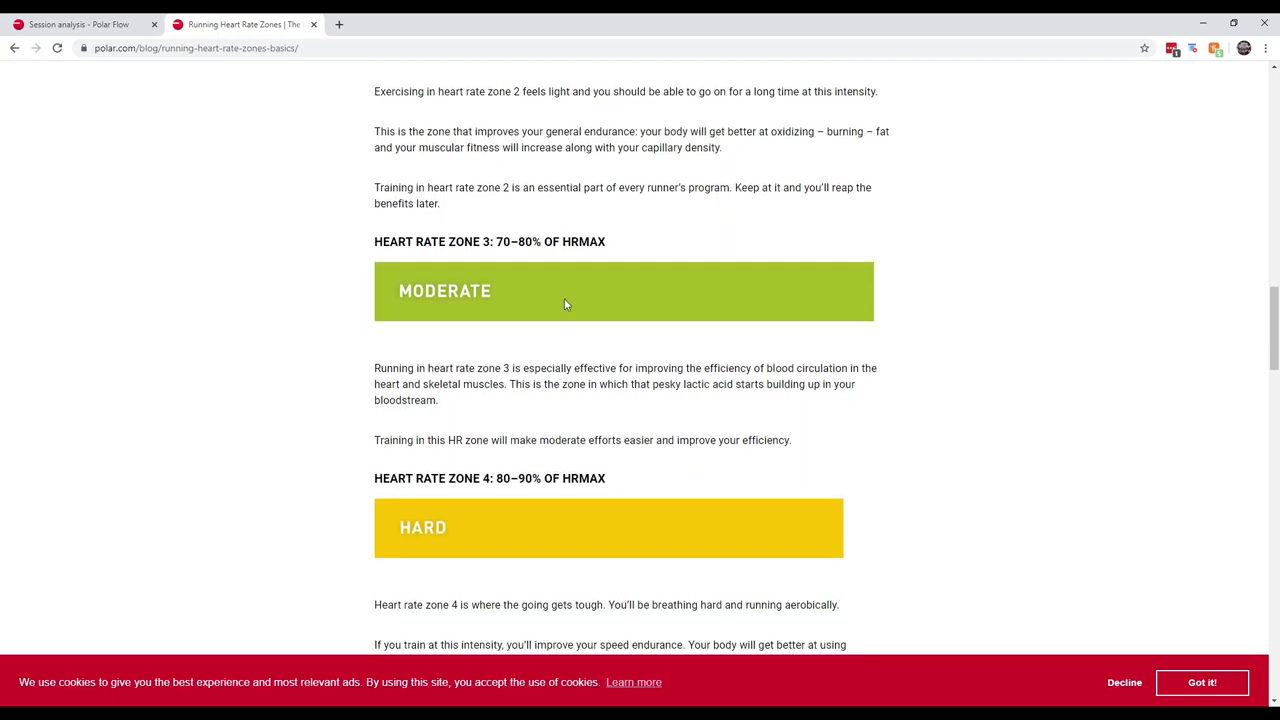
pyautogui.scroll(-1, 564, 304)
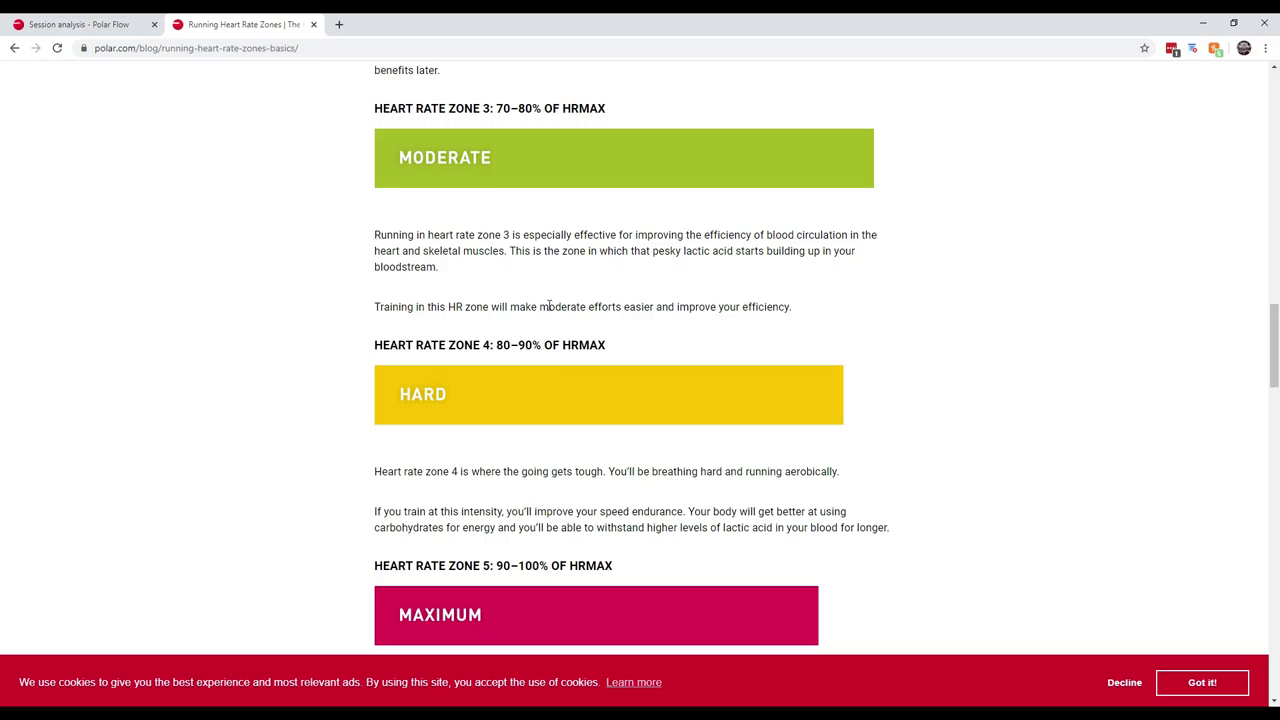
pyautogui.scroll(1, 548, 306)
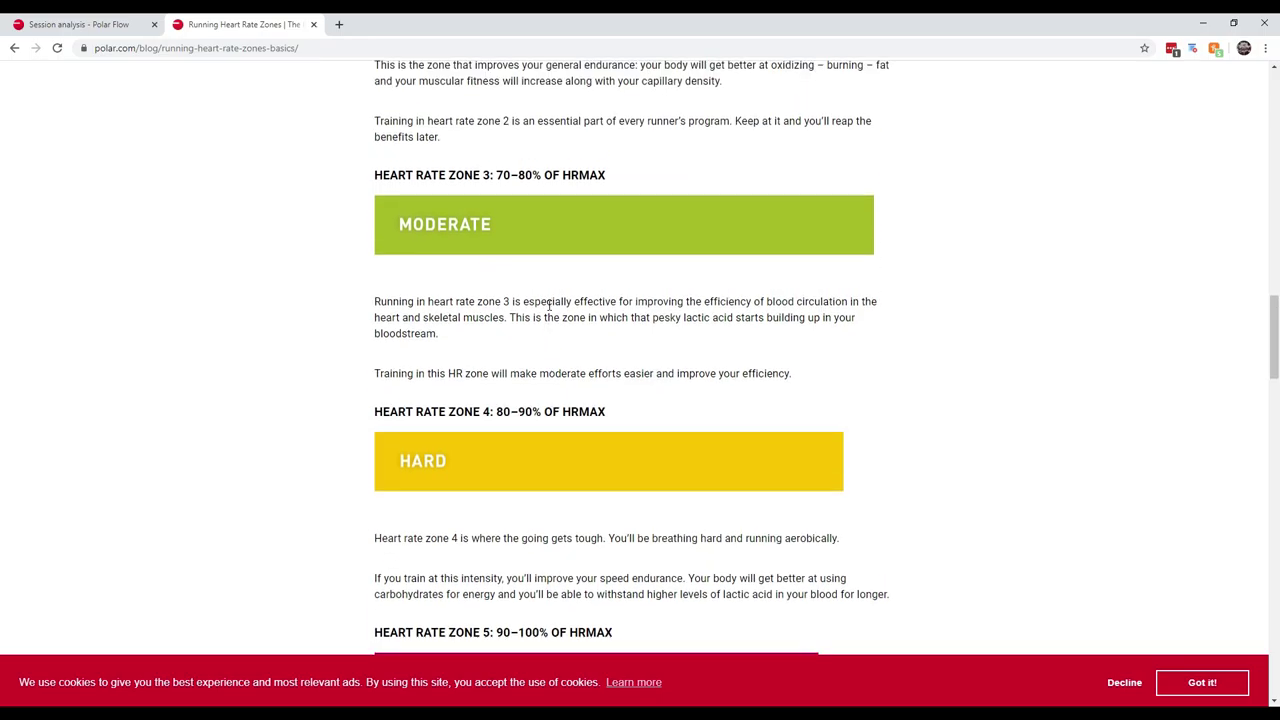
pyautogui.scroll(7, 637, 301)
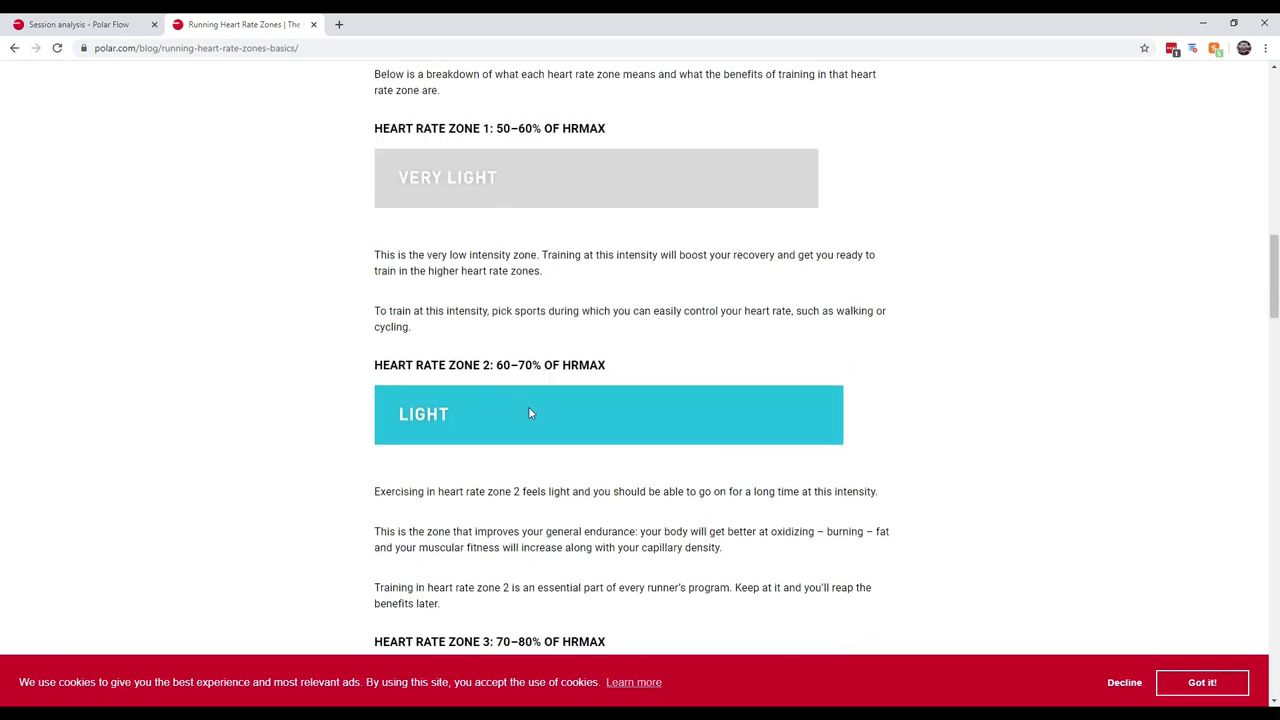
pyautogui.scroll(-4, 528, 418)
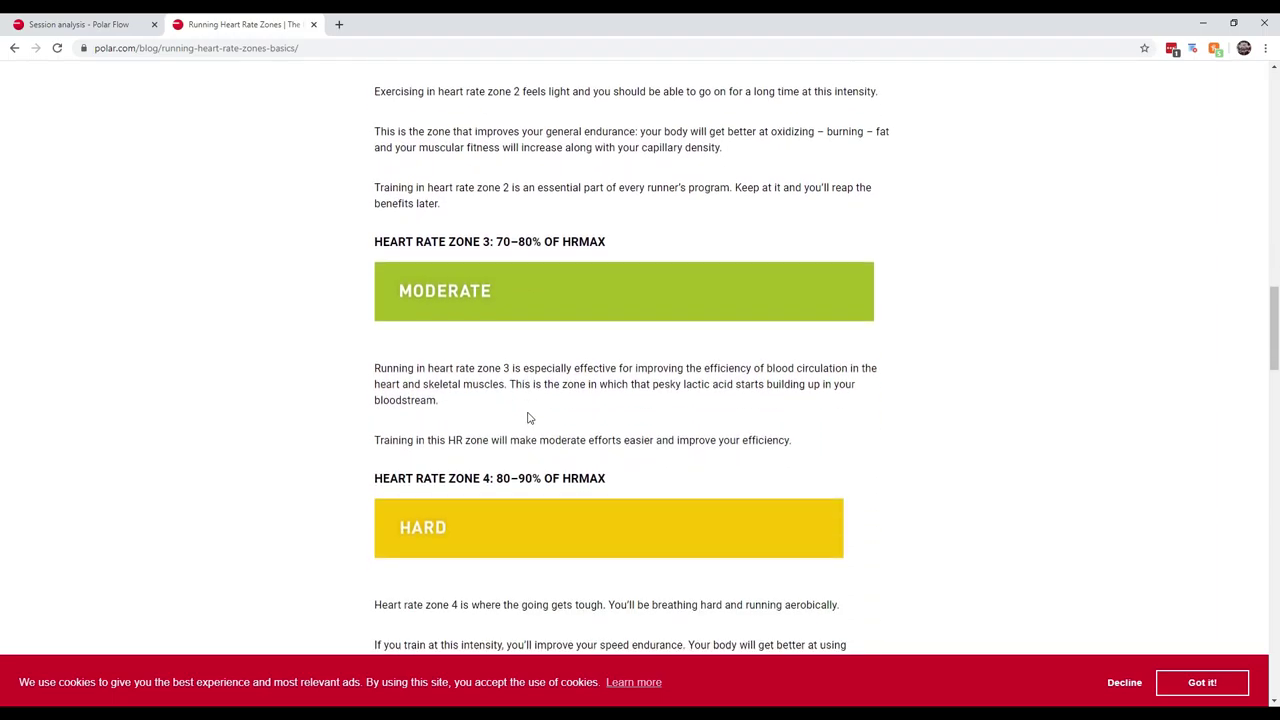
pyautogui.scroll(3, 528, 418)
pyautogui.scroll(-2, 549, 364)
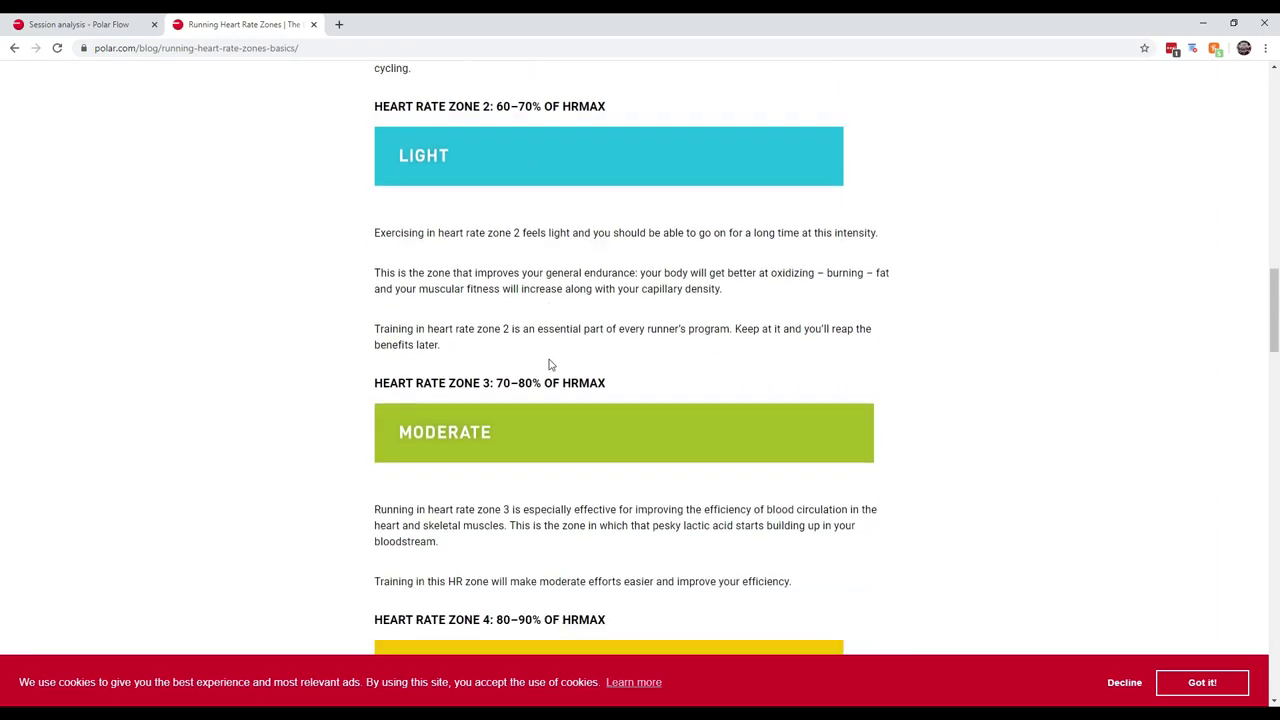
pyautogui.scroll(-1, 549, 364)
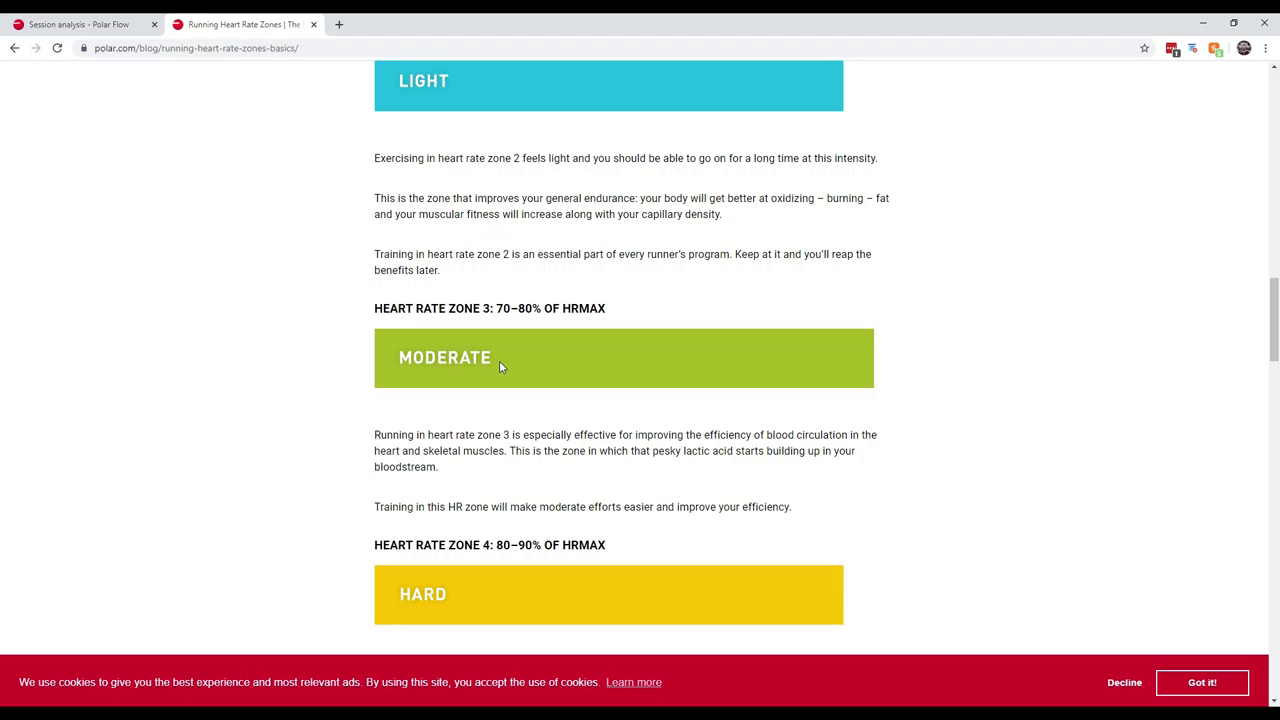
pyautogui.scroll(-3, 666, 365)
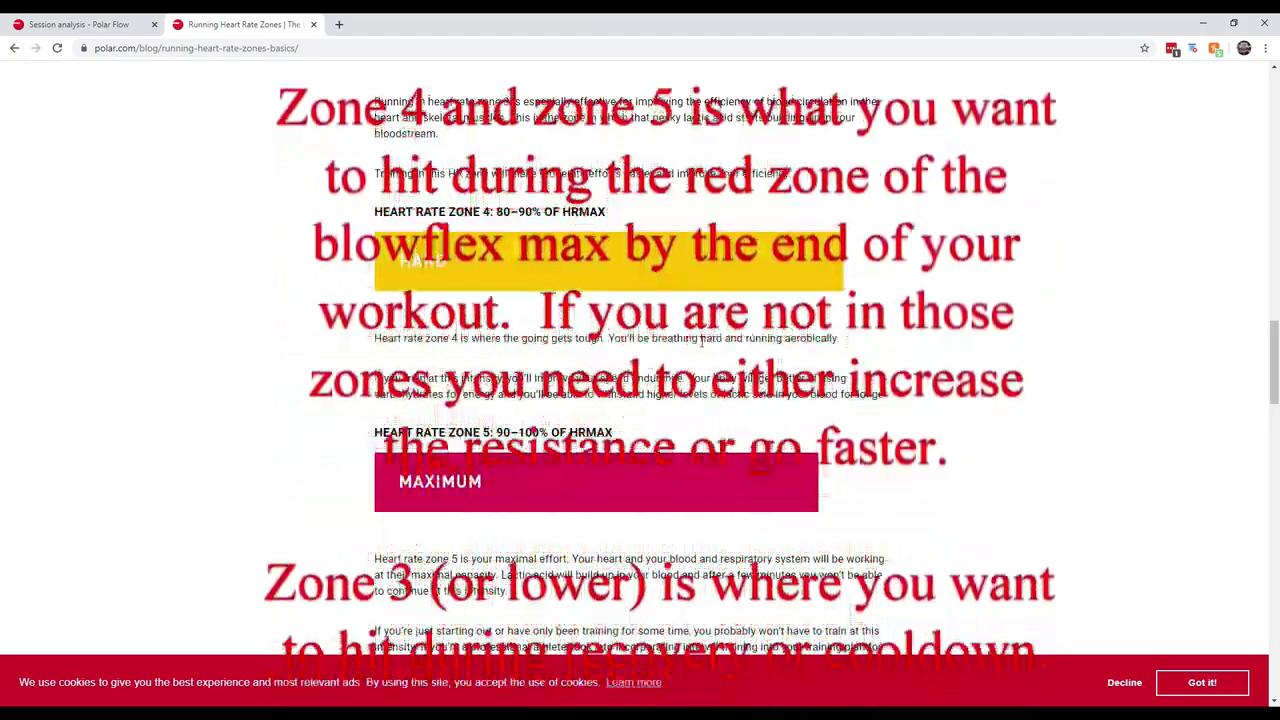
pyautogui.scroll(-1, 703, 342)
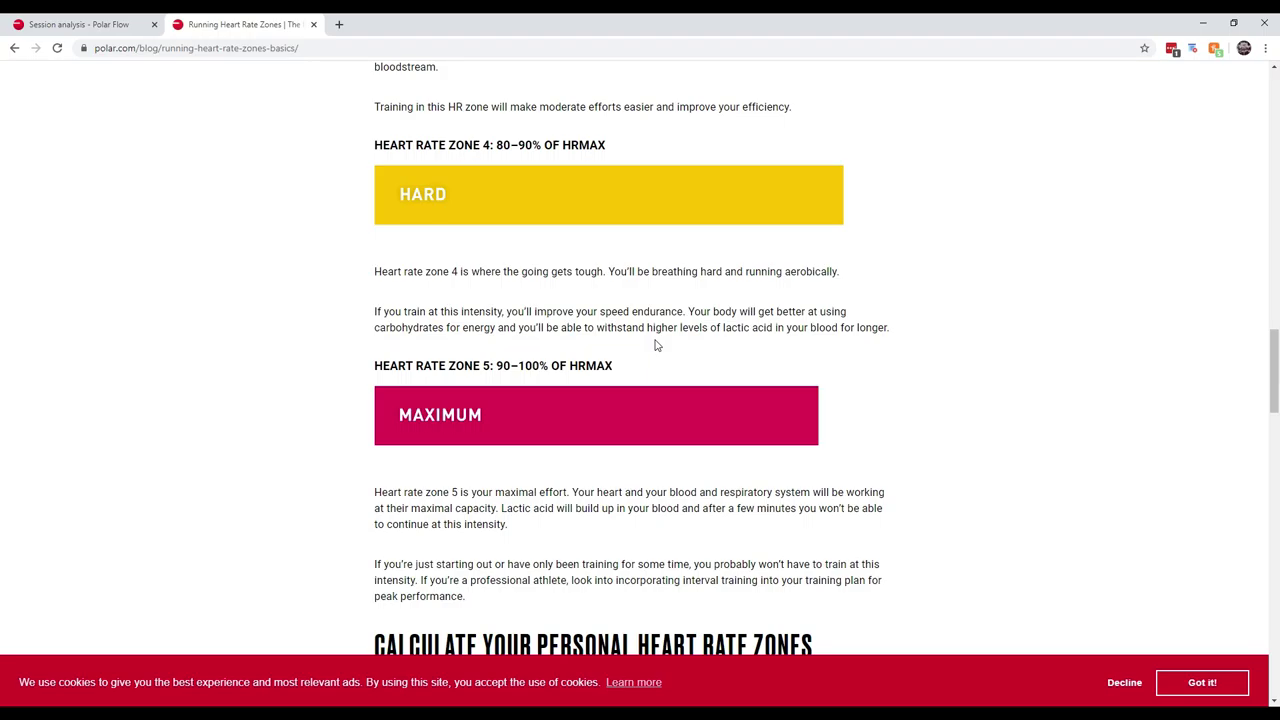
# Step: Scroll through the article and back up to the Five Heart Rate Zones overview
pyautogui.scroll(-1, 656, 345)
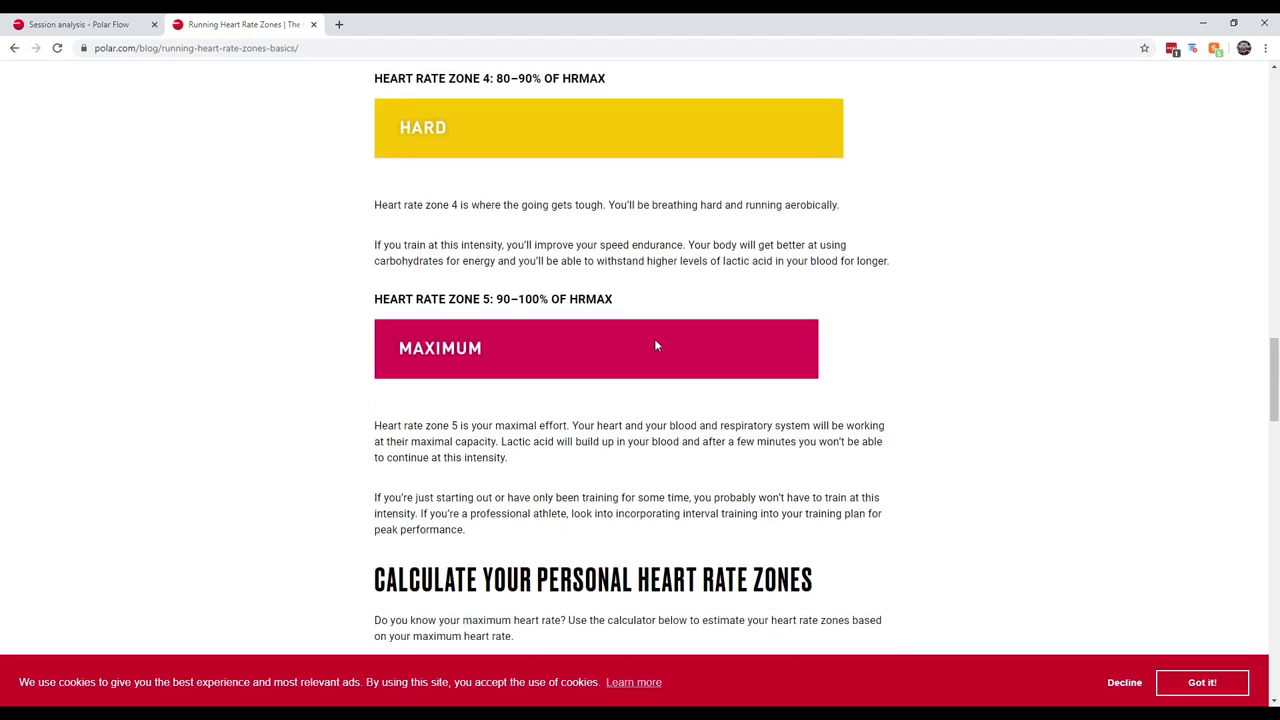
pyautogui.scroll(-1, 656, 345)
pyautogui.scroll(-1, 656, 345)
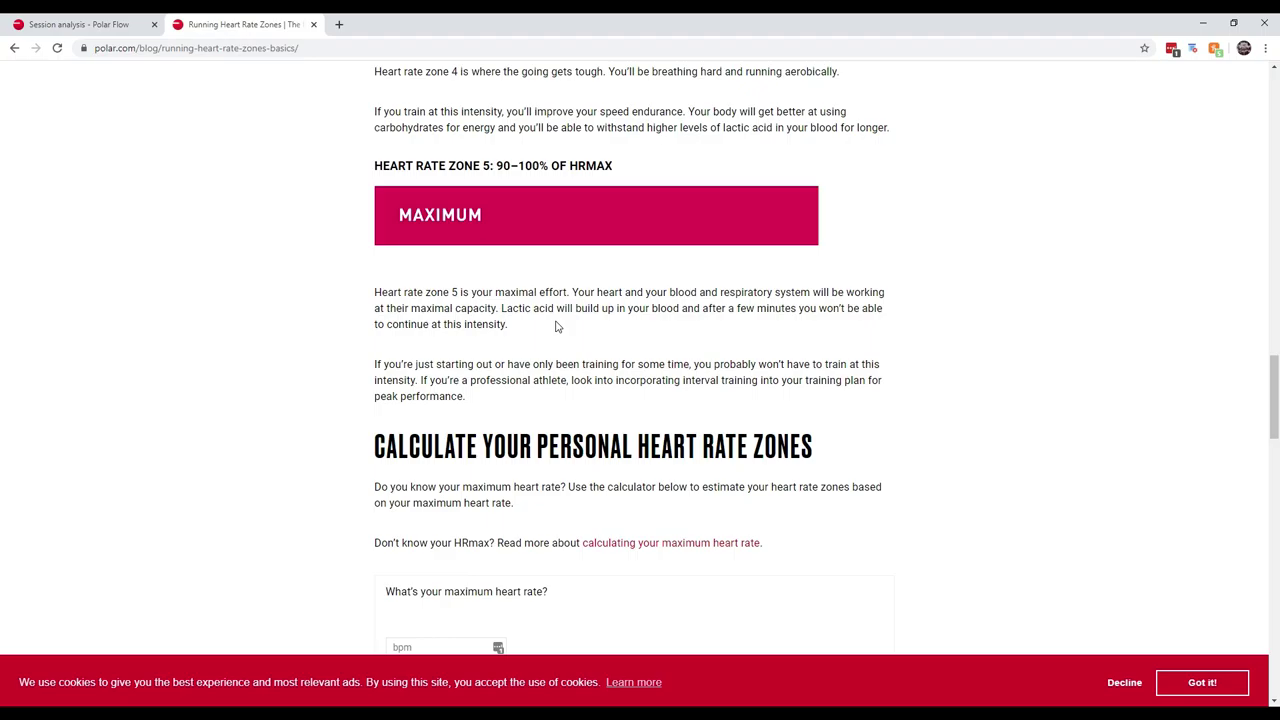
pyautogui.scroll(-1, 557, 327)
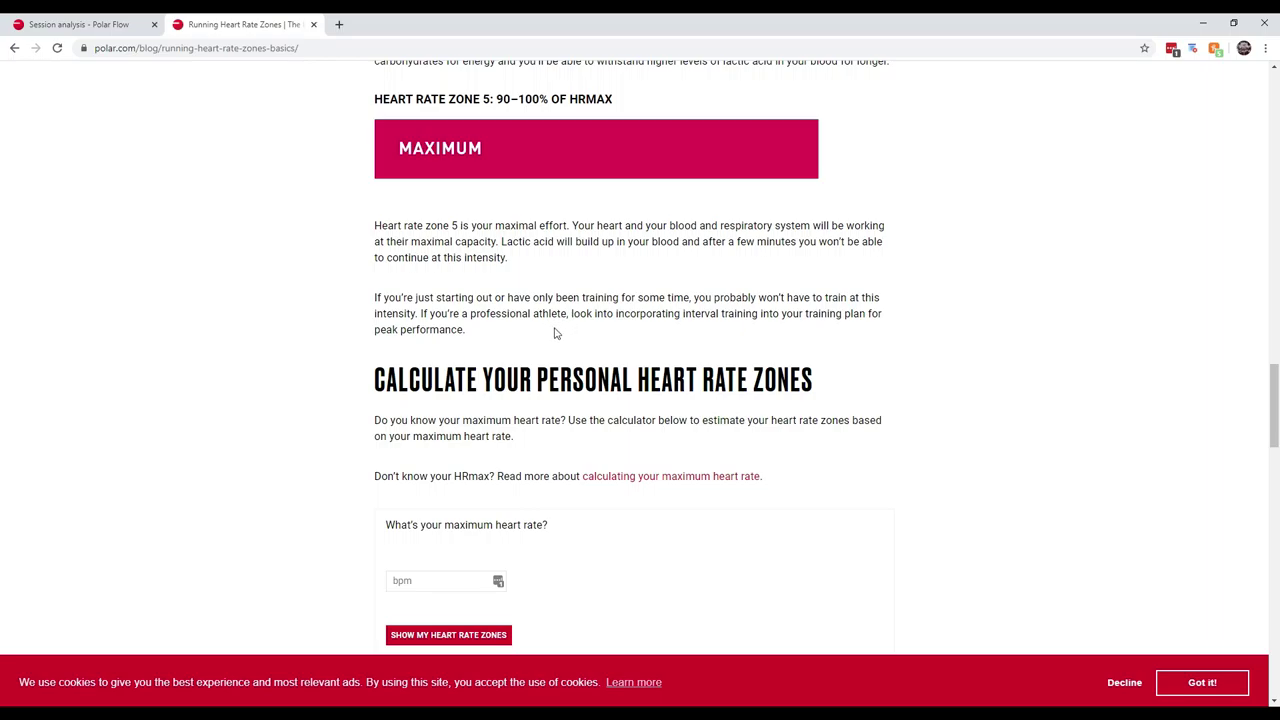
pyautogui.scroll(3, 557, 333)
pyautogui.scroll(6, 557, 333)
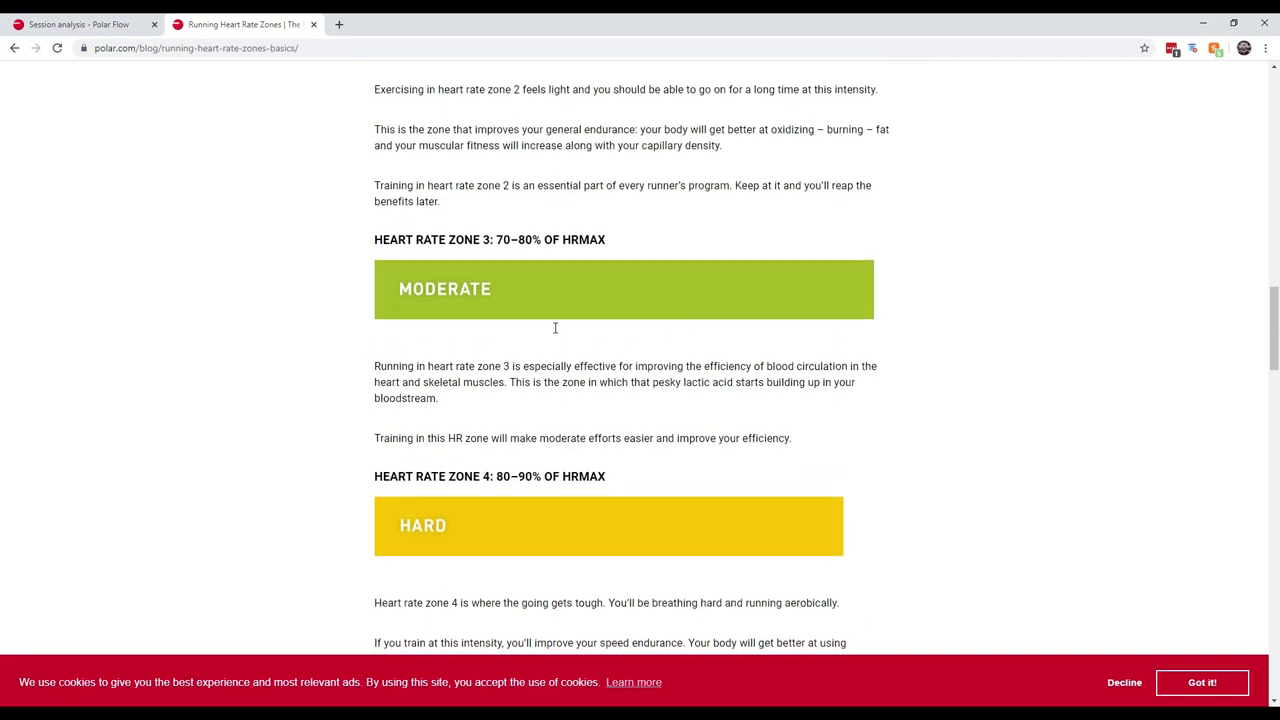
pyautogui.scroll(4, 557, 333)
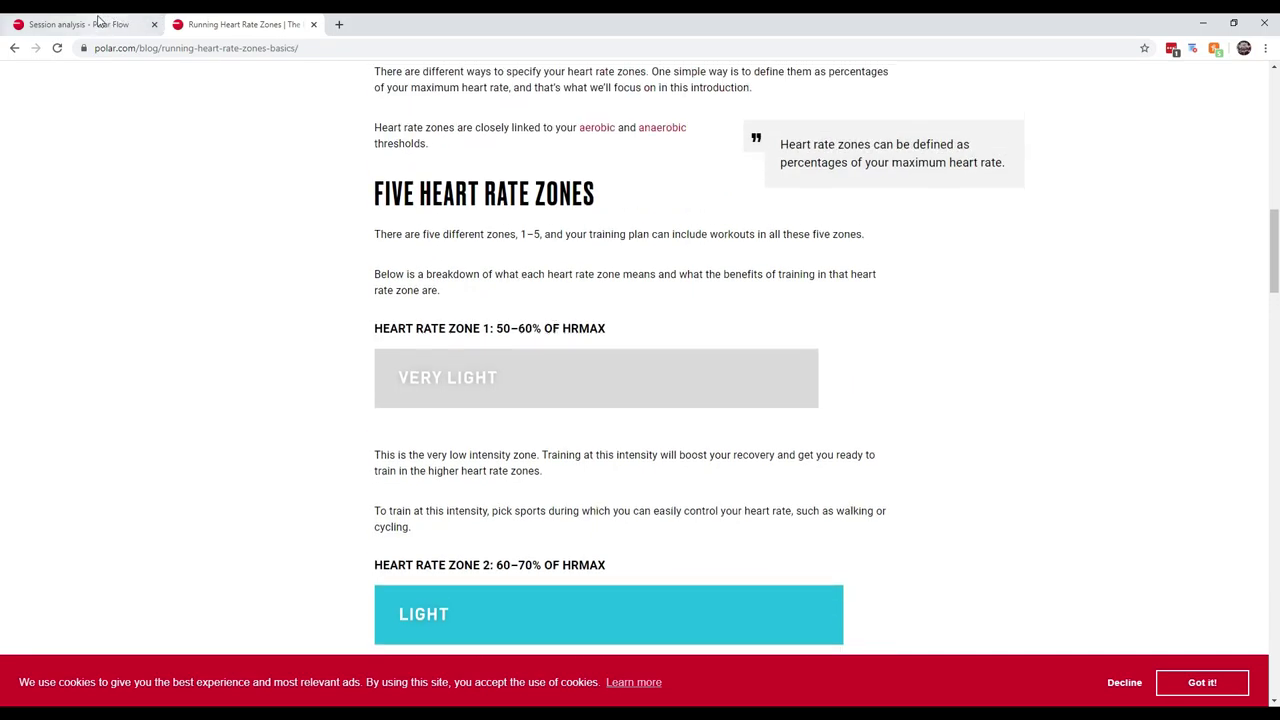
# Step: Switch back to the Polar Flow tab
pyautogui.click(99, 25)
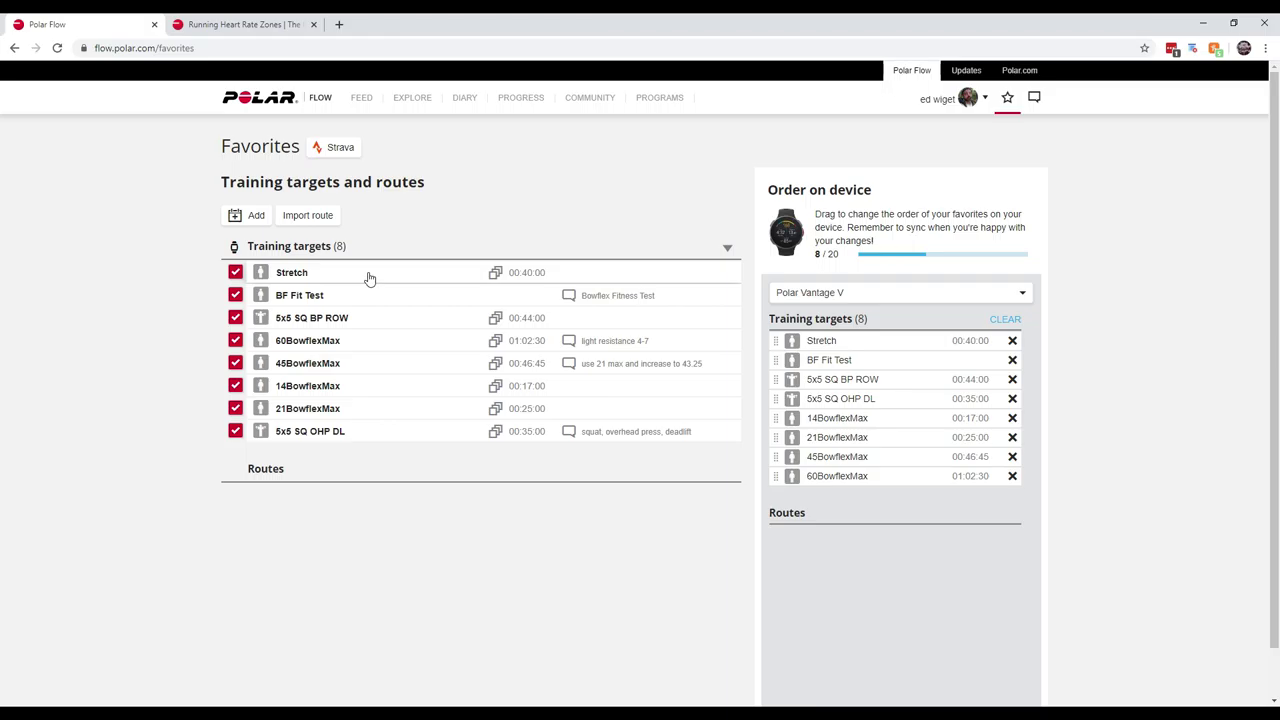
pyautogui.click(428, 273)
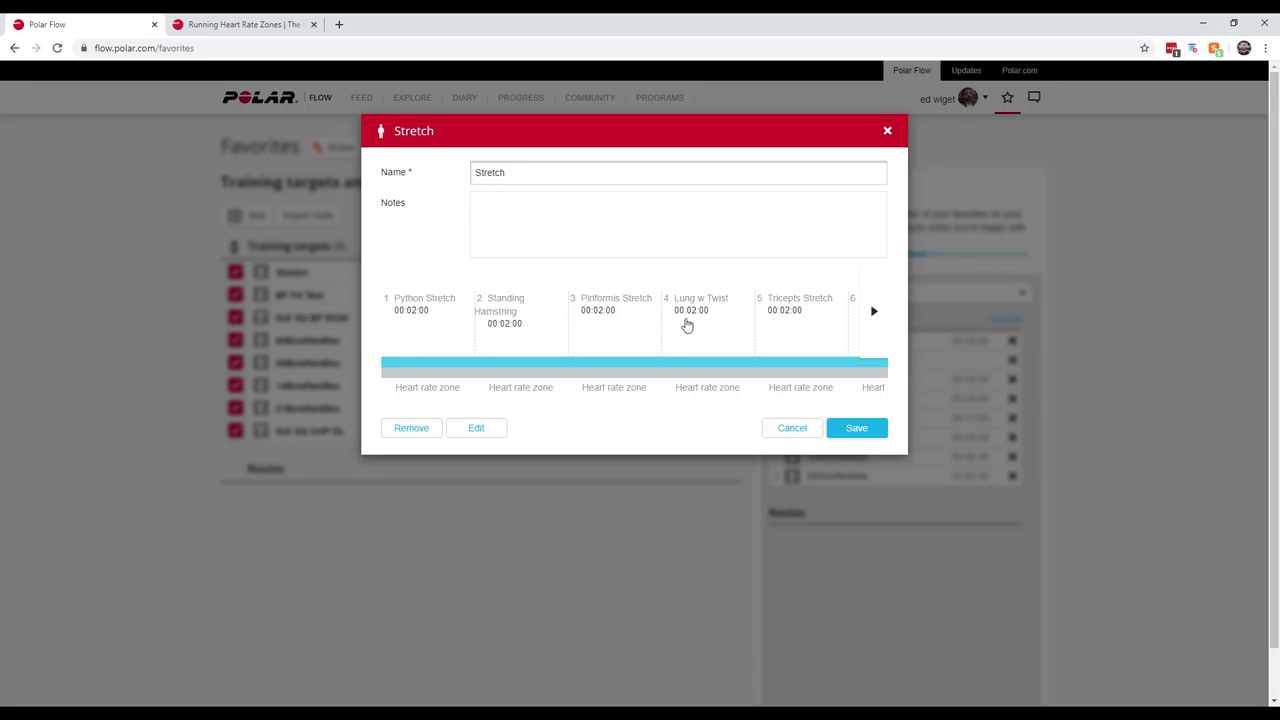
pyautogui.click(795, 429)
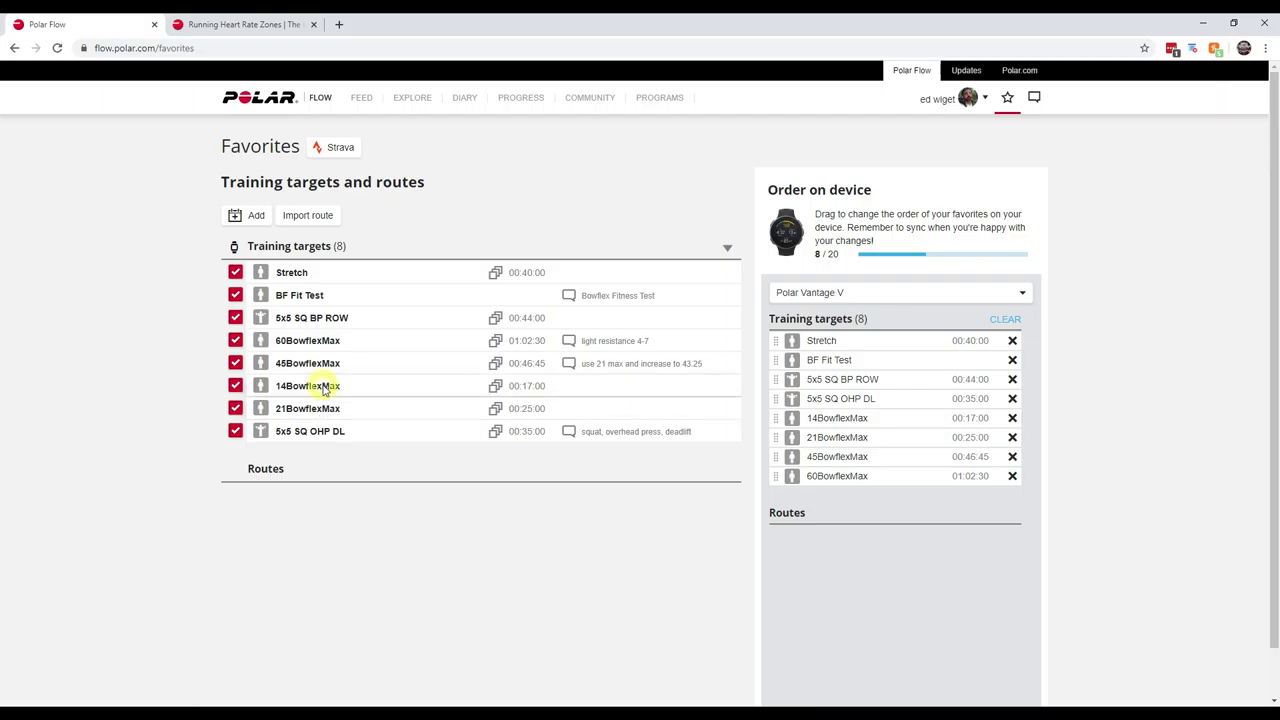
pyautogui.click(323, 386)
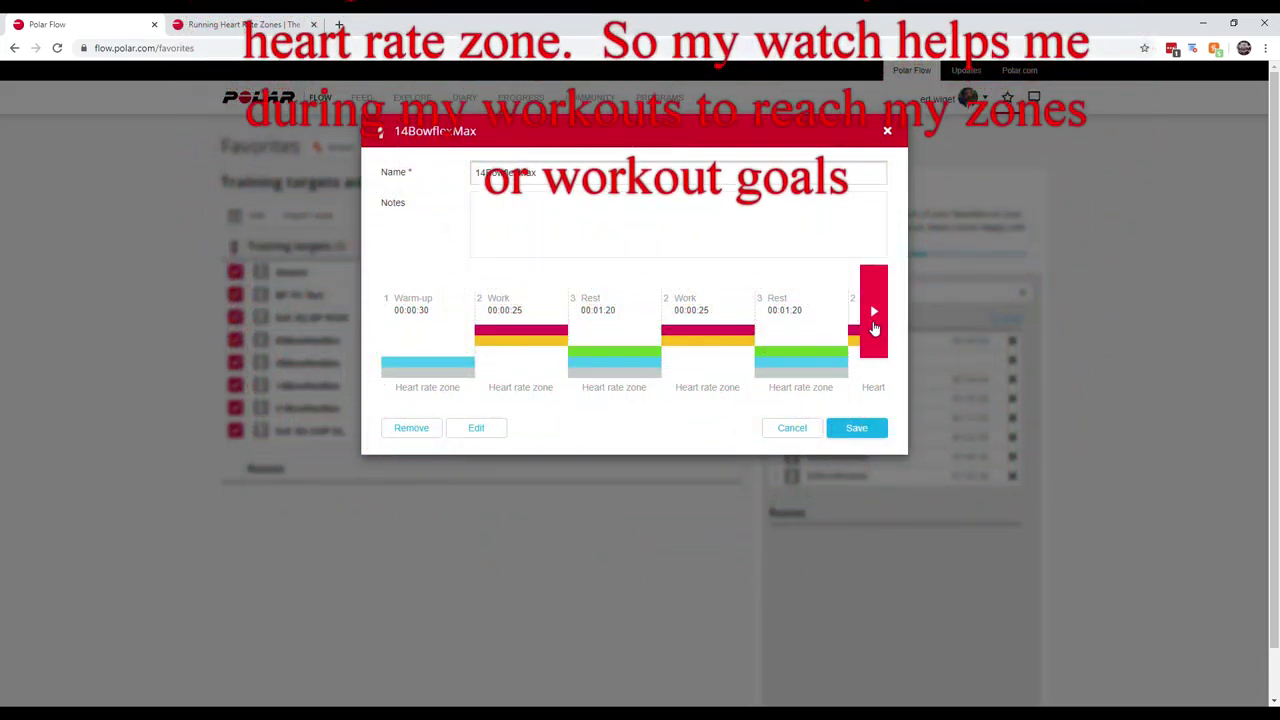
# Step: Page through 14BowflexMax's 18 phases to the 00:02:30 cool-down and open its editor
pyautogui.click(874, 312)
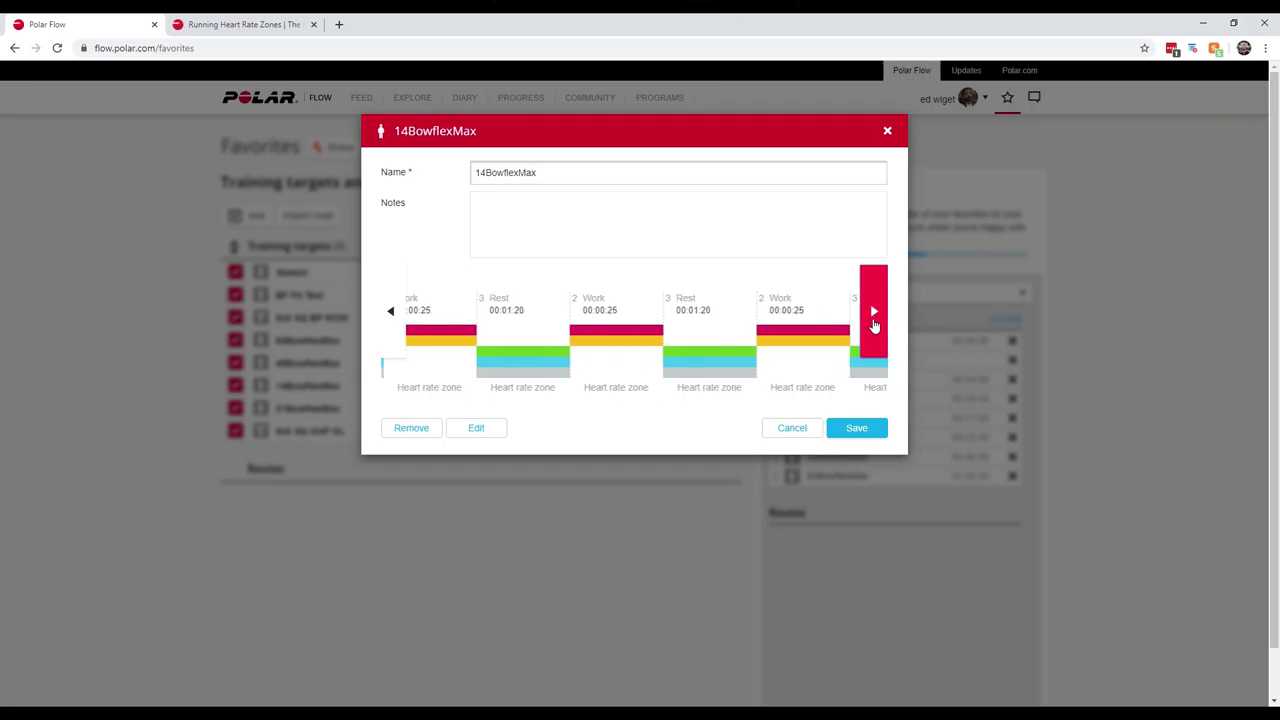
pyautogui.click(874, 314)
pyautogui.click(874, 314)
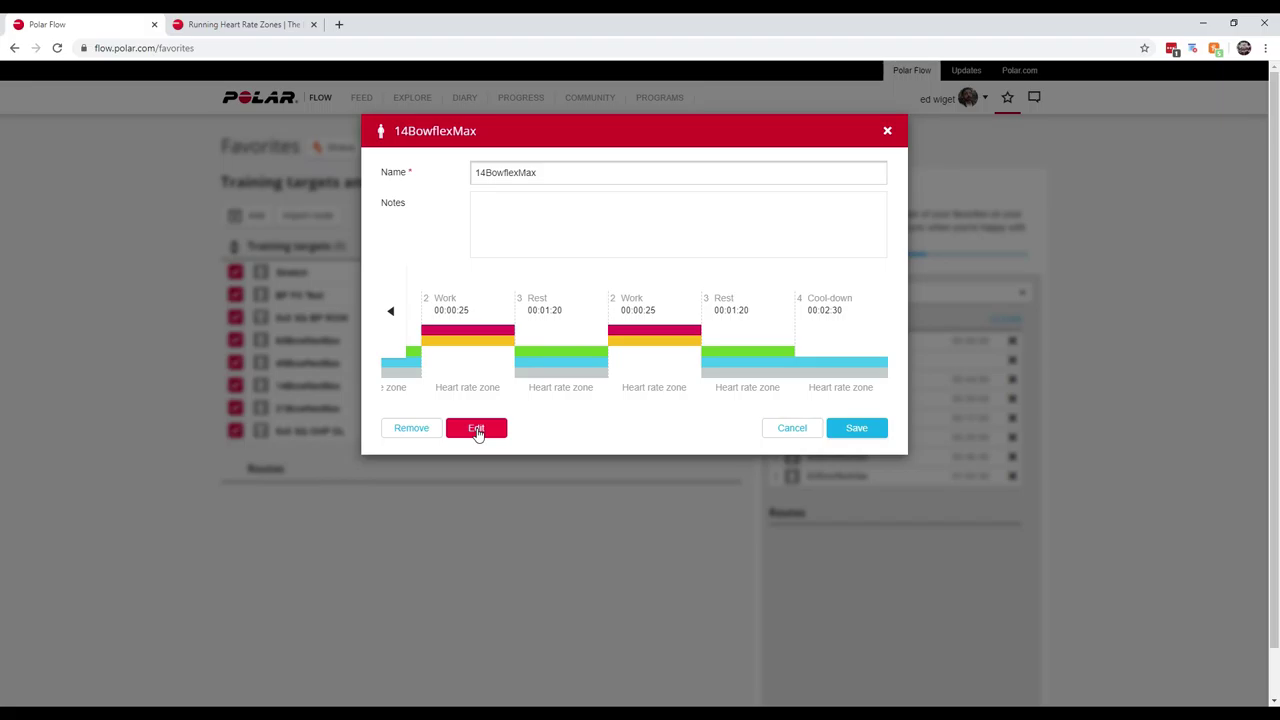
pyautogui.click(476, 428)
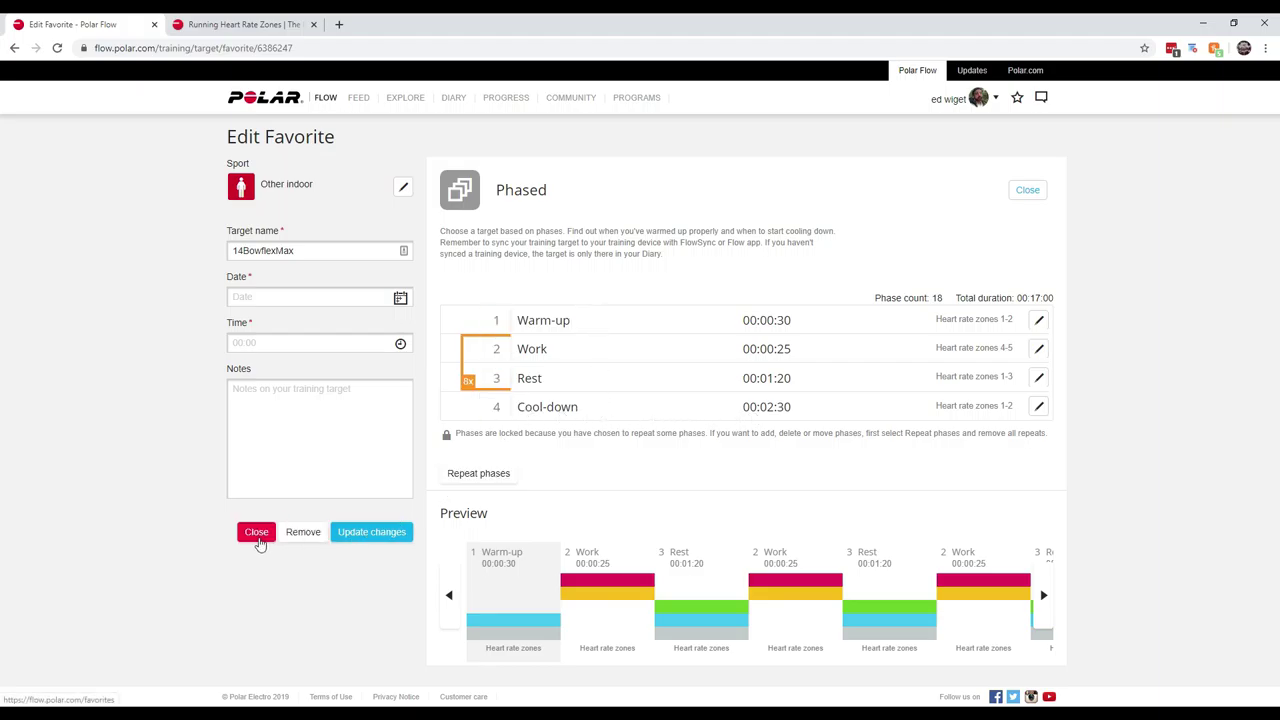
# Step: Close the 14BowflexMax editor without saving changes
pyautogui.click(257, 540)
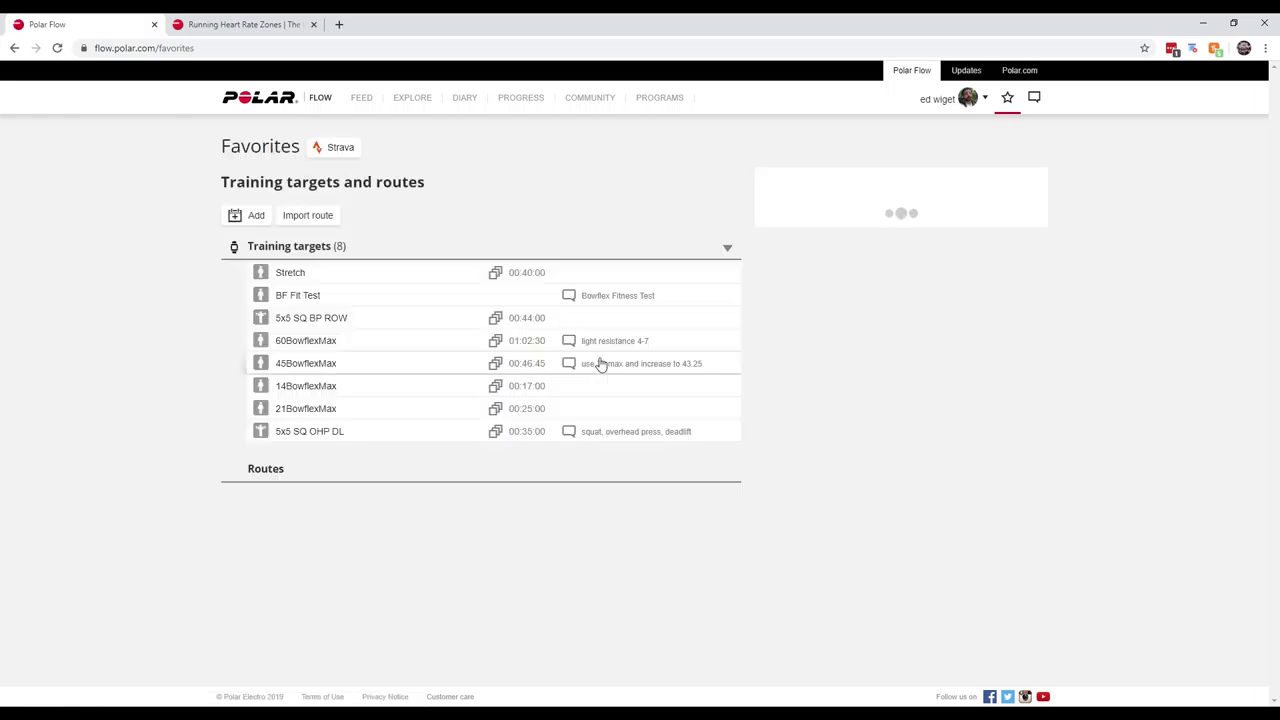
# Step: Add a new training target using the Interval template
pyautogui.click(256, 217)
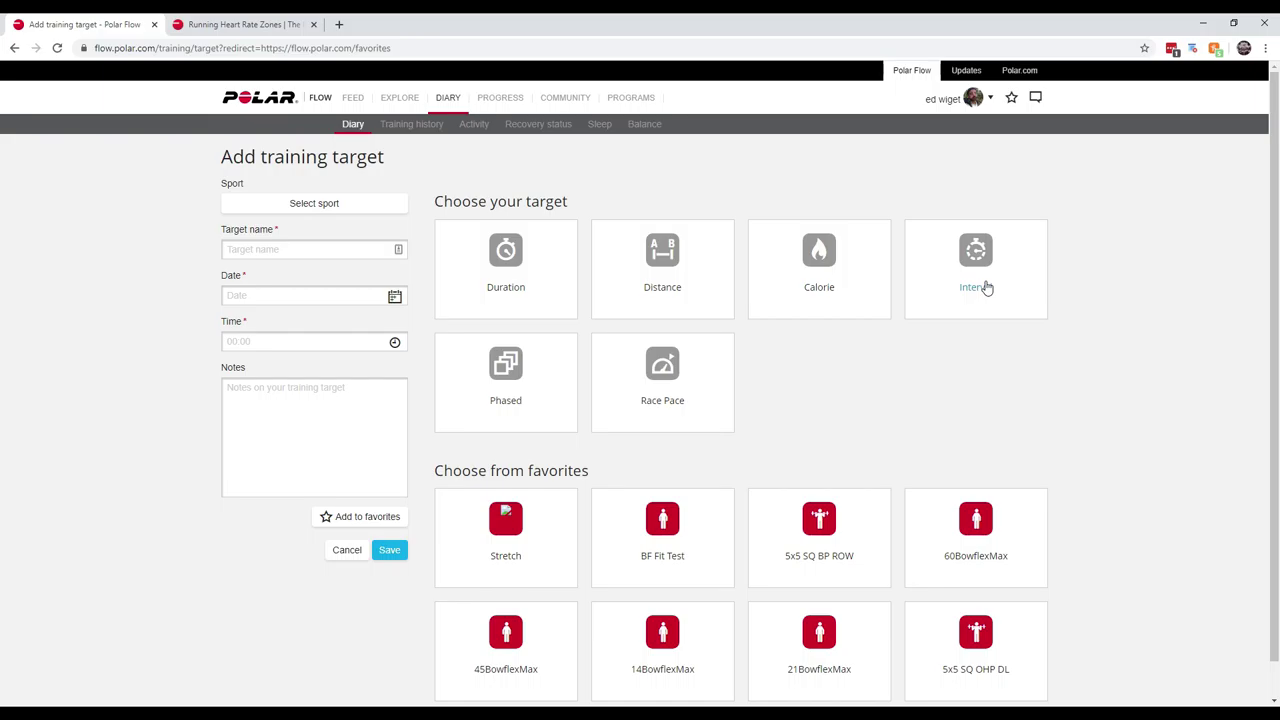
pyautogui.click(978, 282)
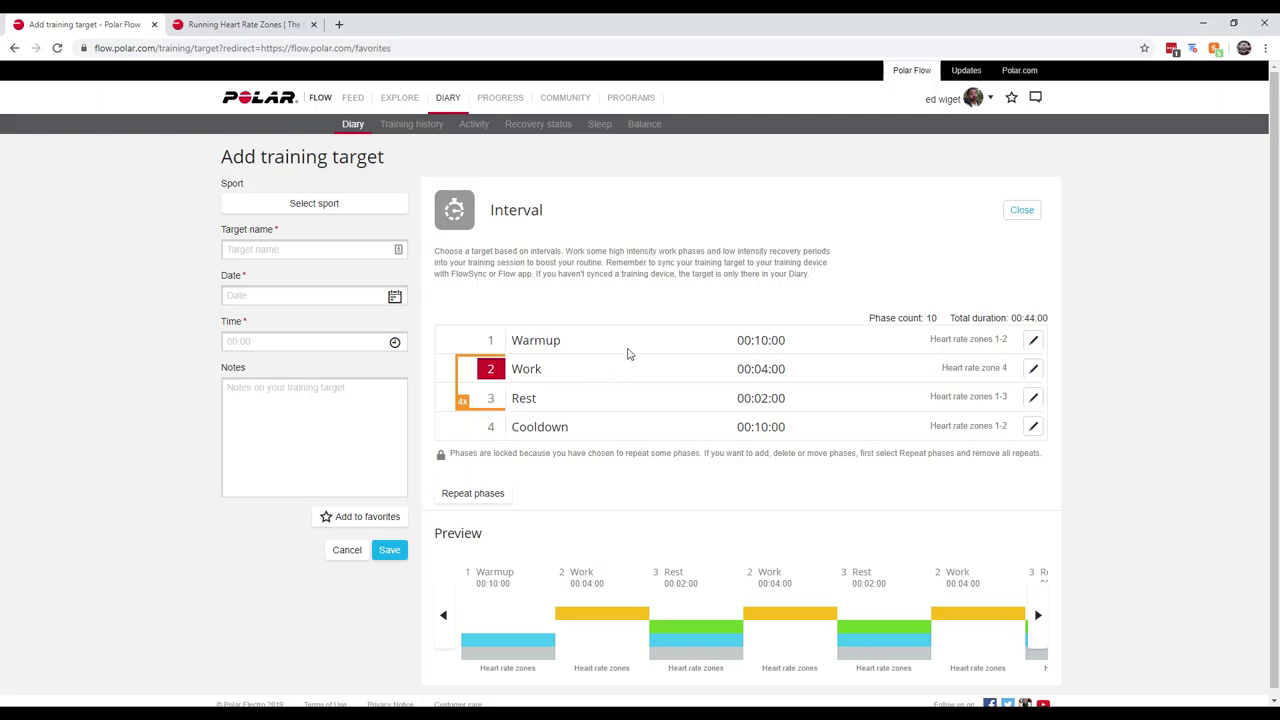
# Step: Name the target 7bowflex and set its time to 21:00
pyautogui.click(273, 250)
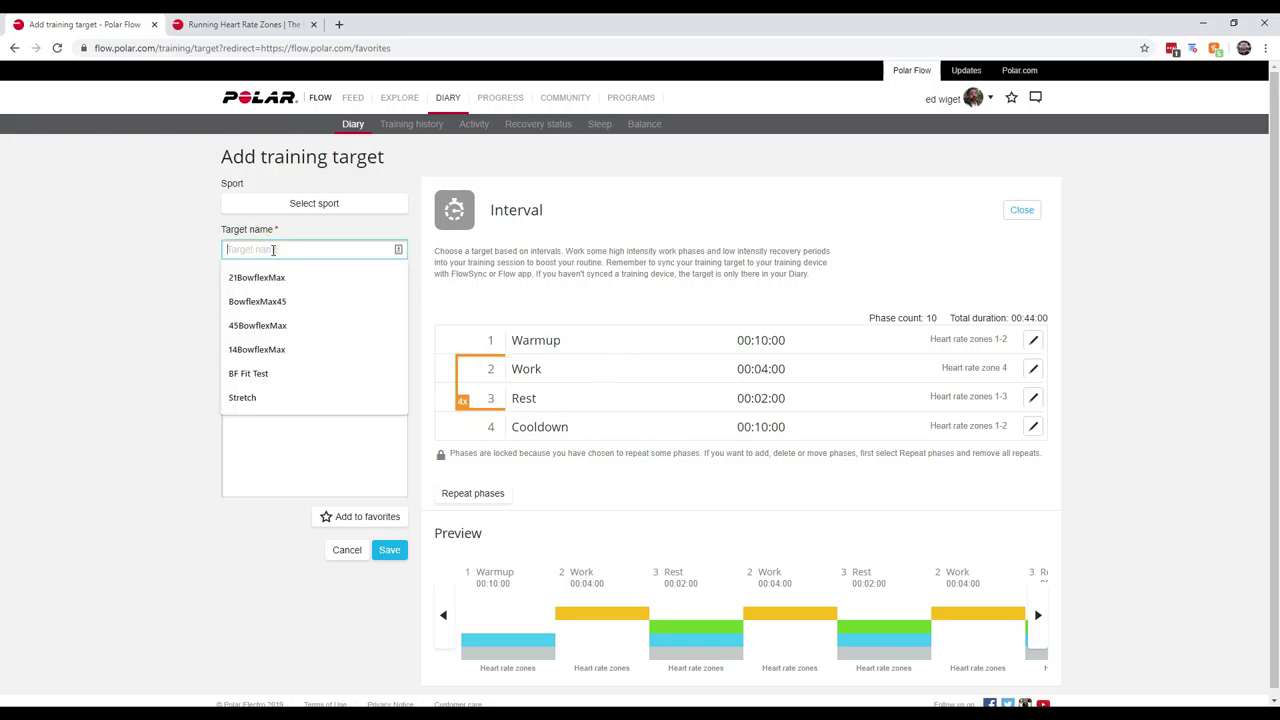
pyautogui.write('7b')
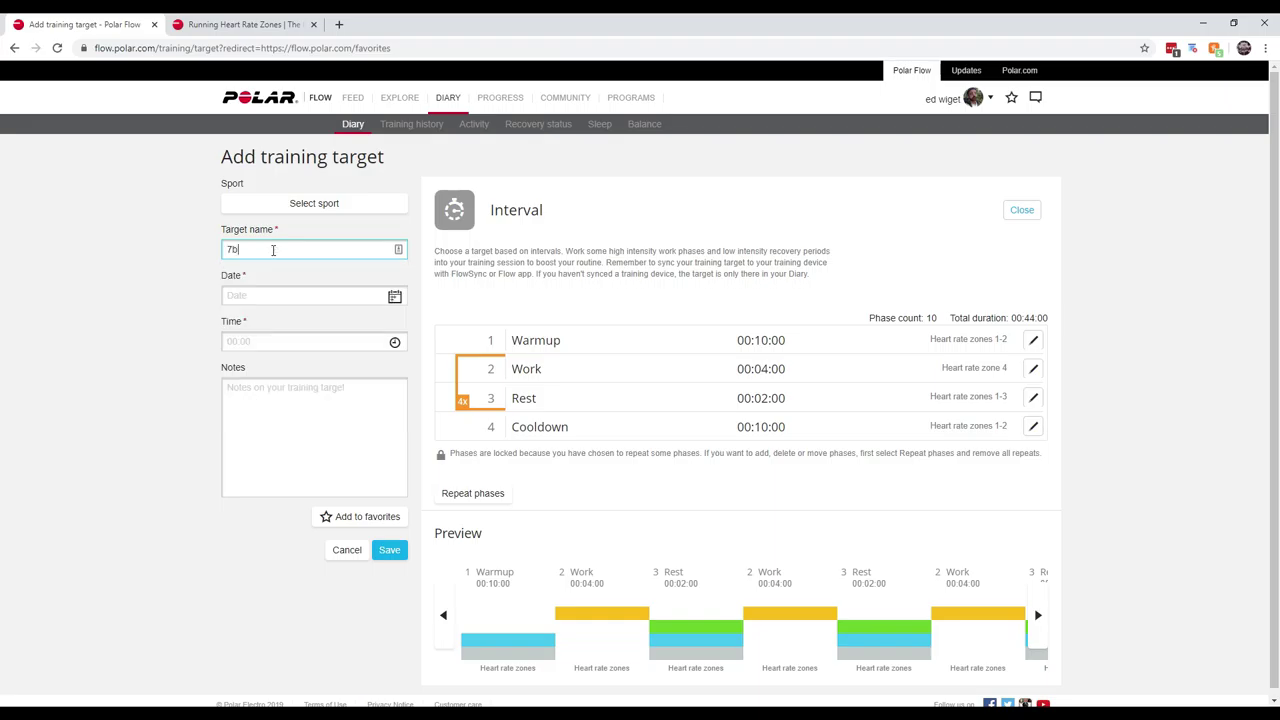
pyautogui.write('owflex')
pyautogui.doubleClick(273, 250)
pyautogui.click(262, 341)
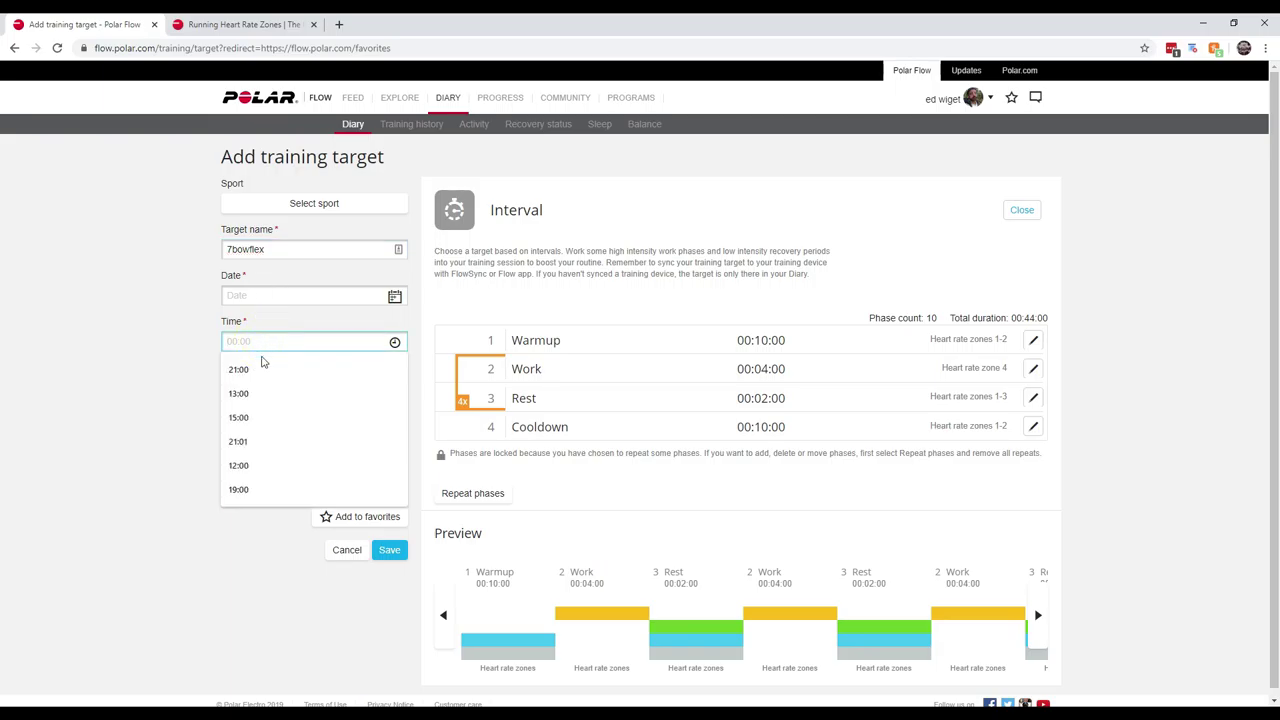
pyautogui.click(266, 372)
# Step: Add the note 'since this is low on time and intervals, work out at a higher resistance level'
pyautogui.click(316, 405)
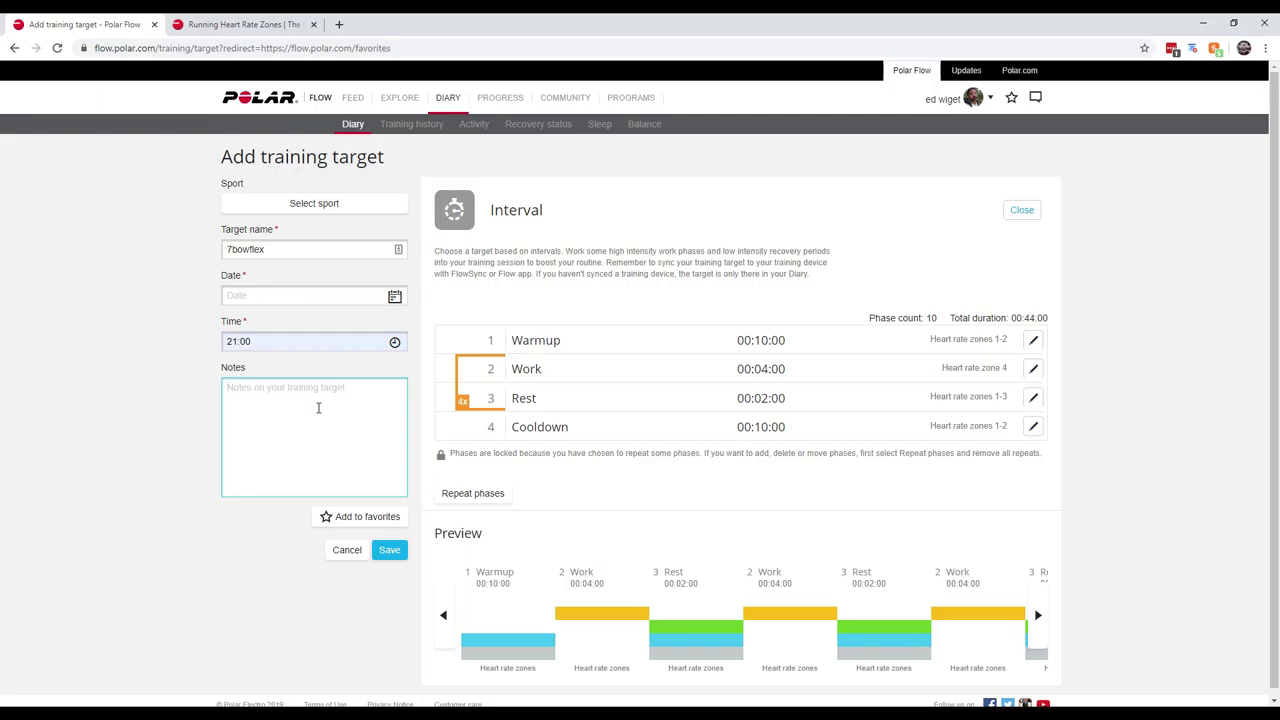
pyautogui.write('since this is low on time and intervals, work ')
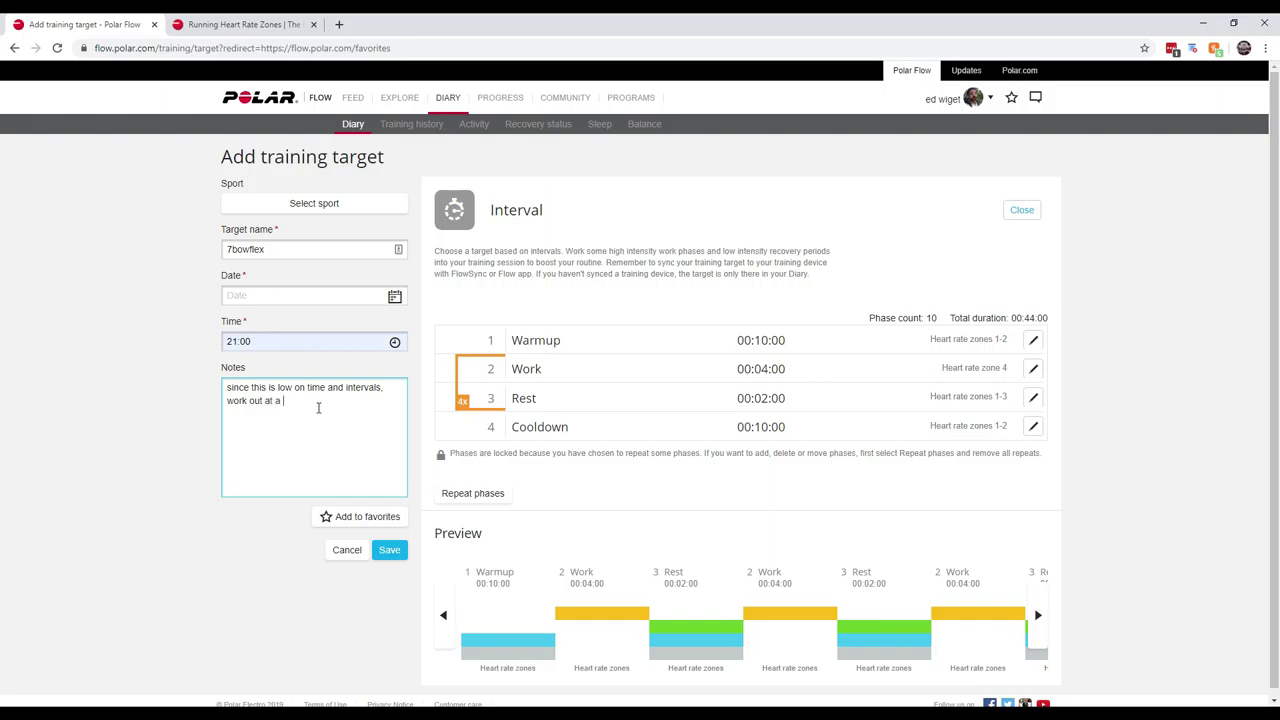
pyautogui.write('out at a higher resistea')
pyautogui.press('BackSpace')
pyautogui.write('nce level')
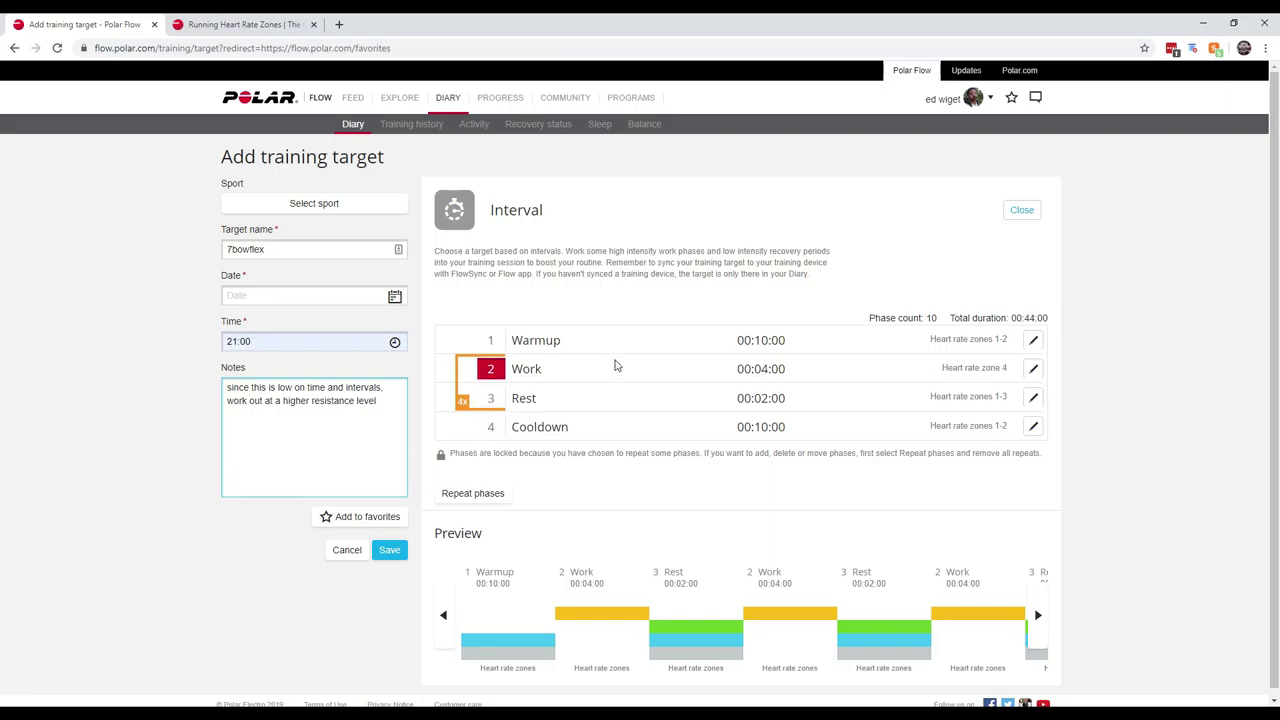
pyautogui.click(1031, 342)
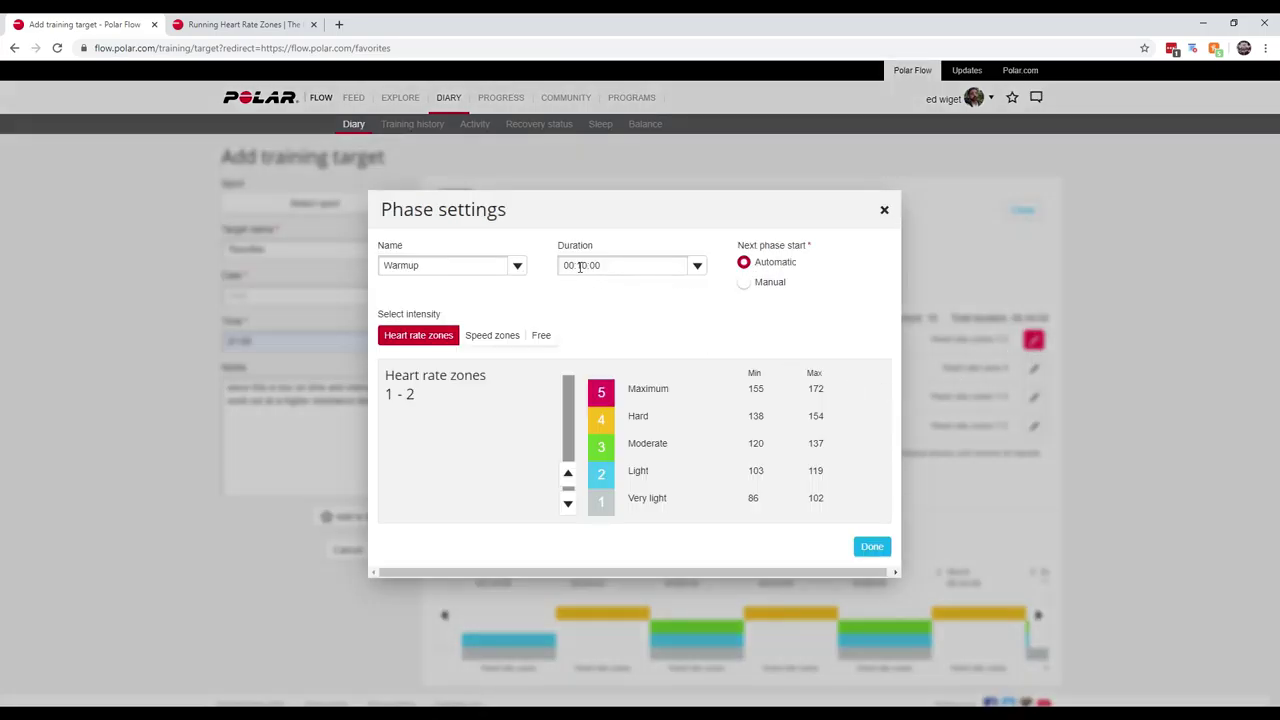
# Step: Shorten the Warmup phase duration to 00:00:30
pyautogui.click(588, 265)
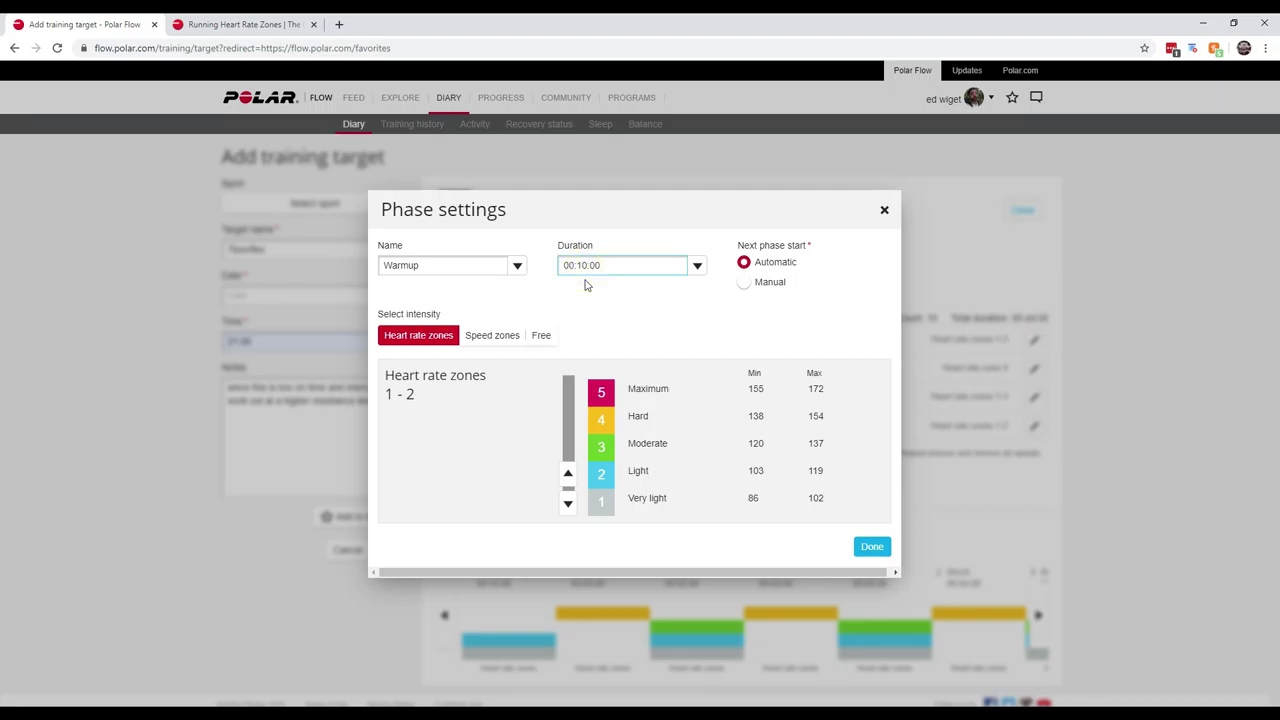
pyautogui.press('BackSpace')
pyautogui.press('BackSpace')
pyautogui.write('00:3')
pyautogui.click(872, 548)
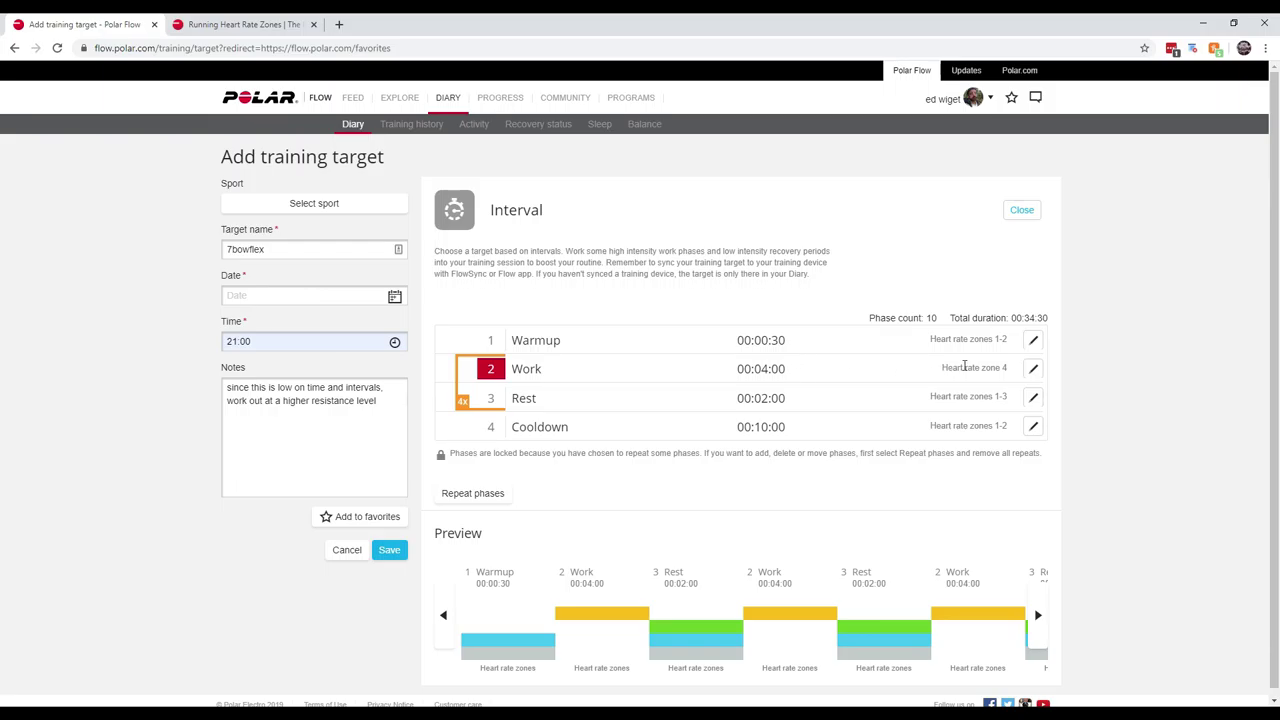
# Step: Change the Work phase duration down to 00:00:20
pyautogui.click(1030, 373)
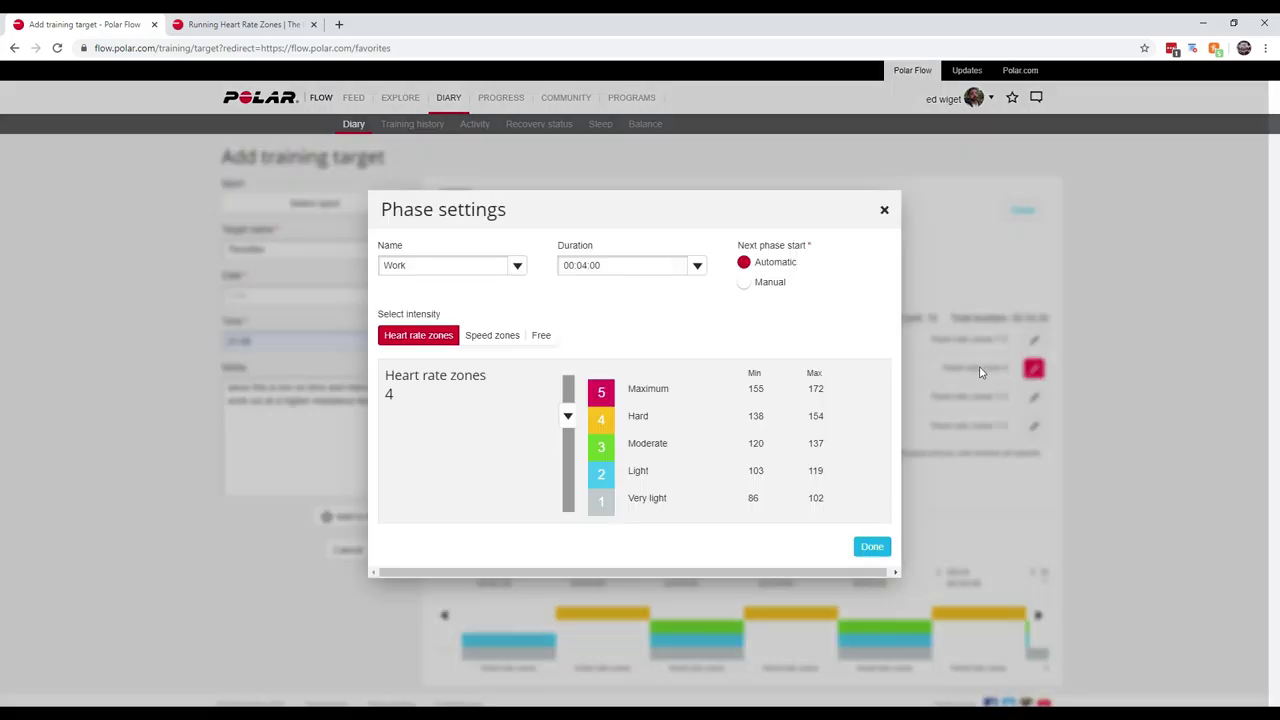
pyautogui.click(582, 267)
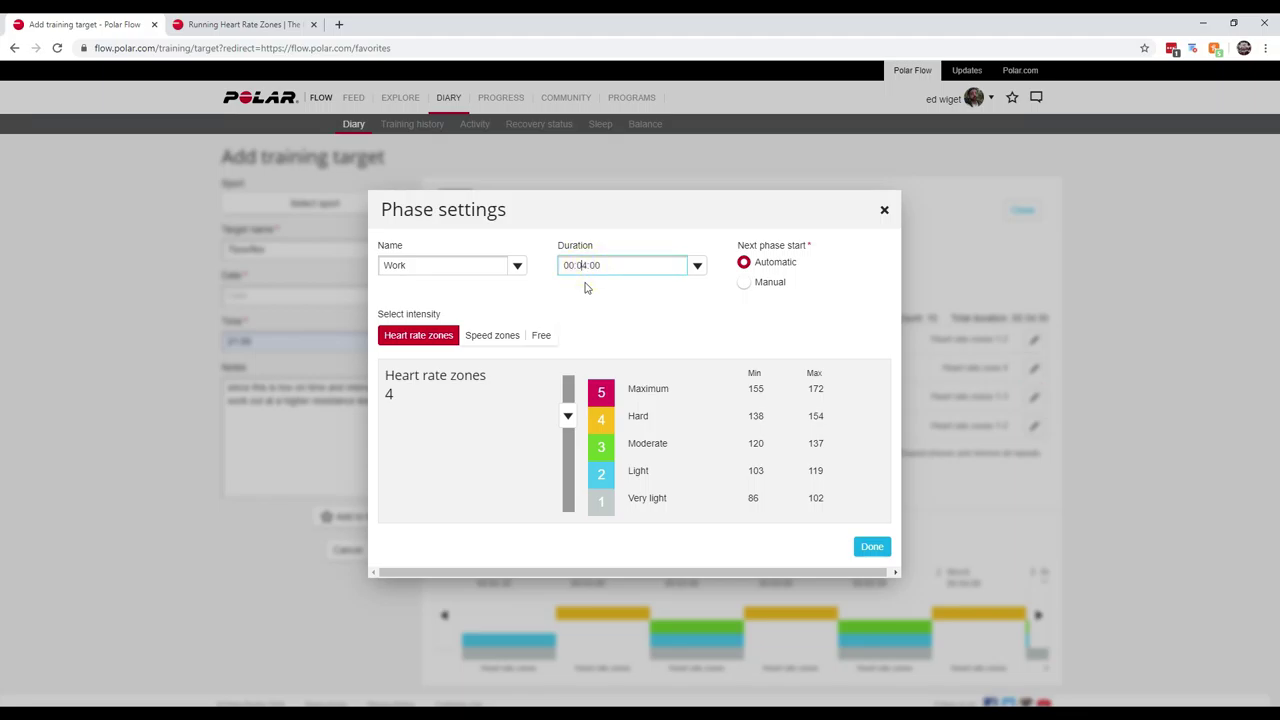
pyautogui.write('0')
pyautogui.press('BackSpace')
pyautogui.write('2')
# Step: Confirm the 20-second Work phase, then shorten the Rest phase duration to 00:01:20
pyautogui.click(866, 549)
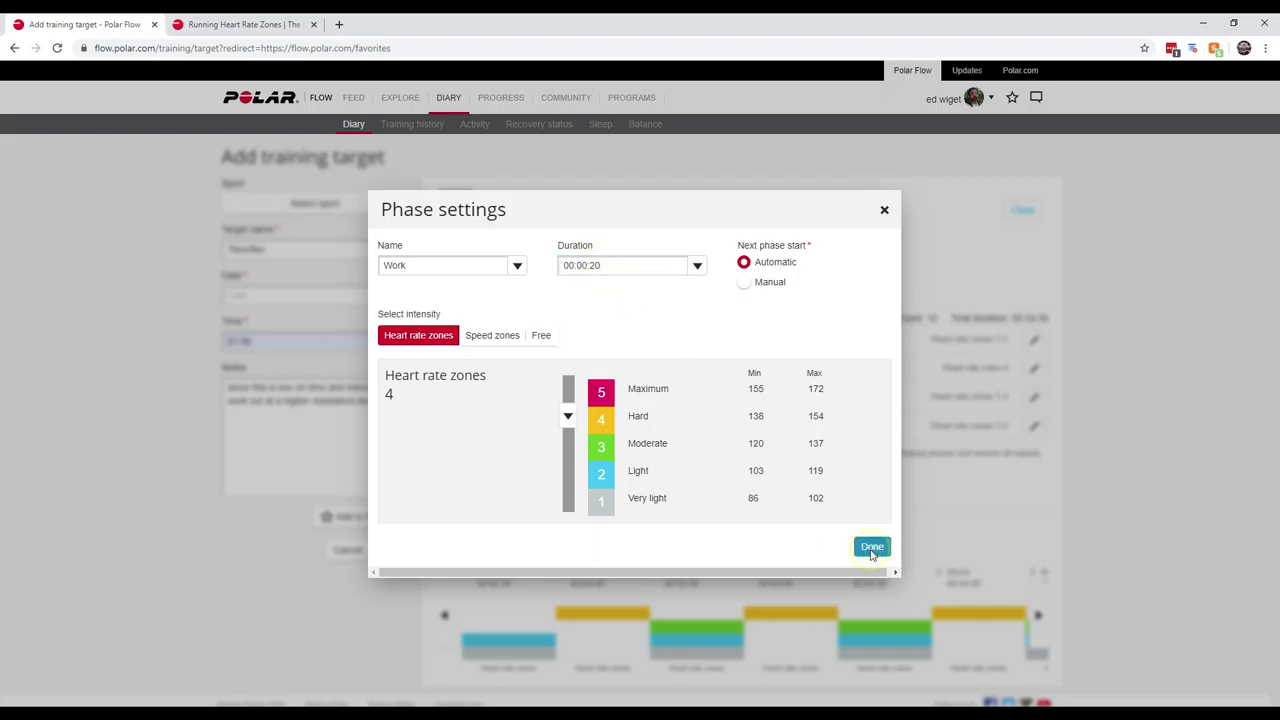
pyautogui.click(1030, 399)
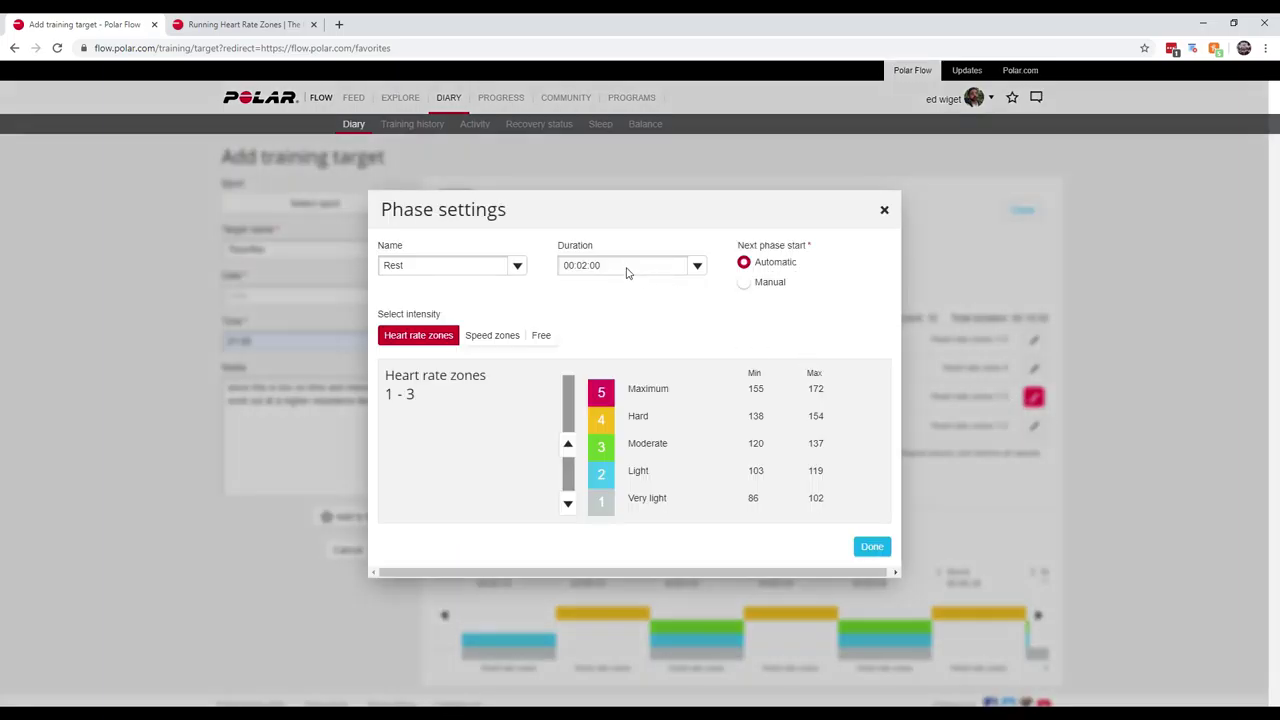
pyautogui.click(586, 267)
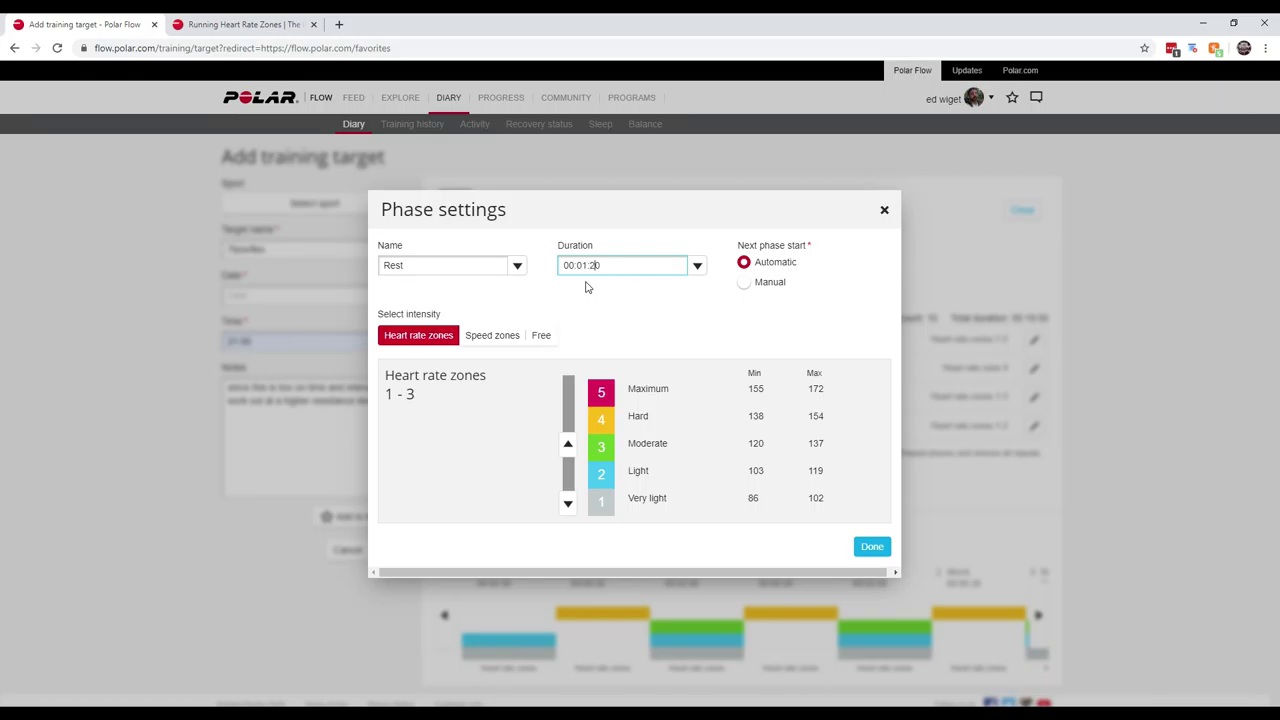
pyautogui.click(867, 547)
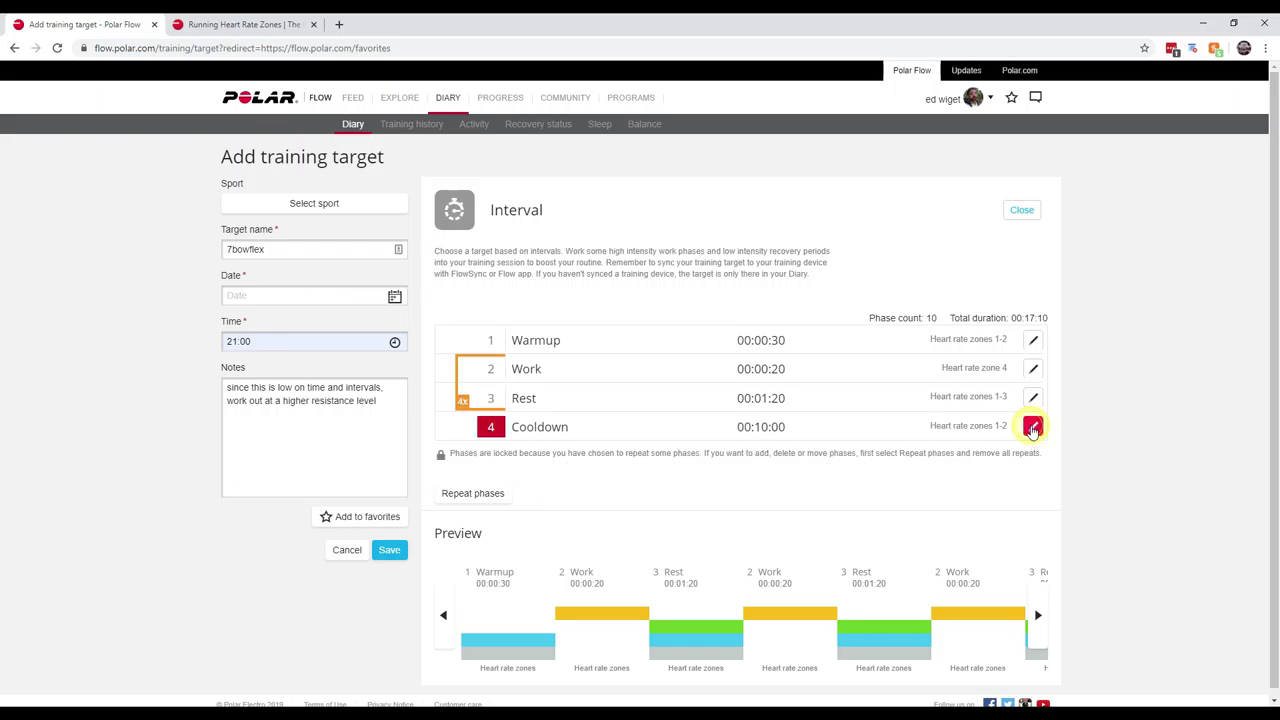
# Step: Change the Cooldown phase duration to 00:03:00, bringing the total to 00:10:10
pyautogui.click(1033, 426)
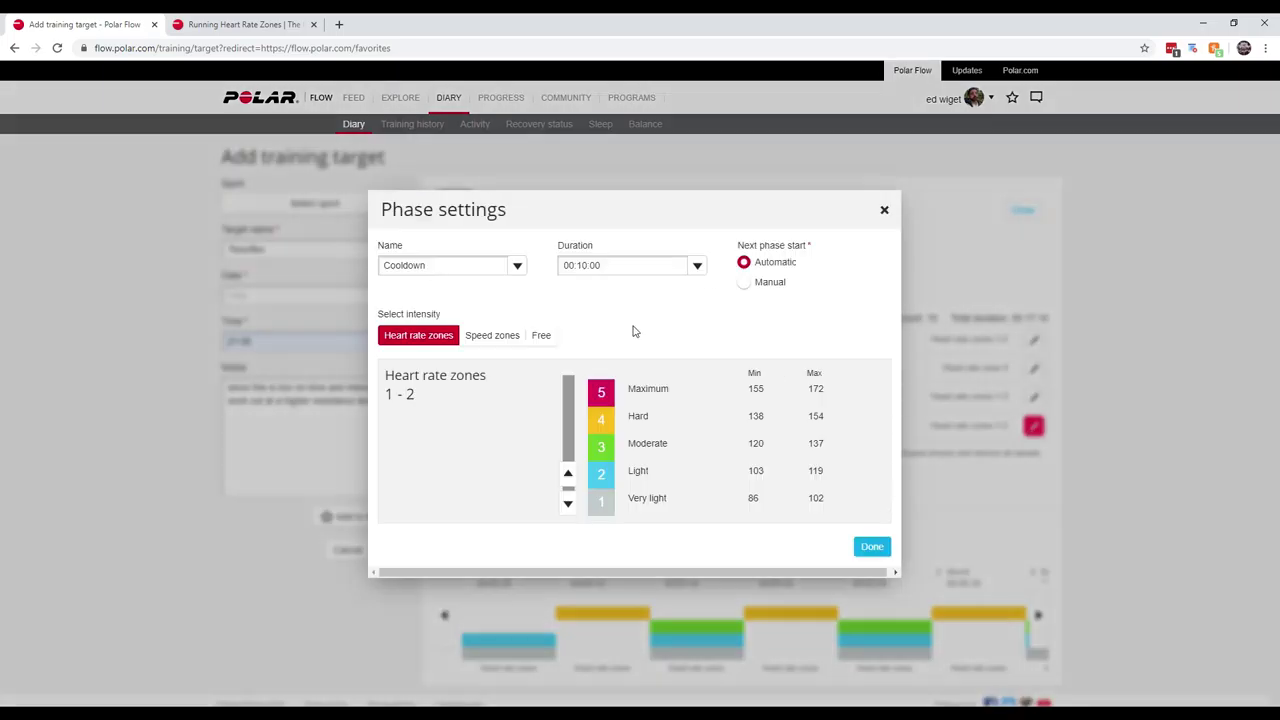
pyautogui.click(582, 265)
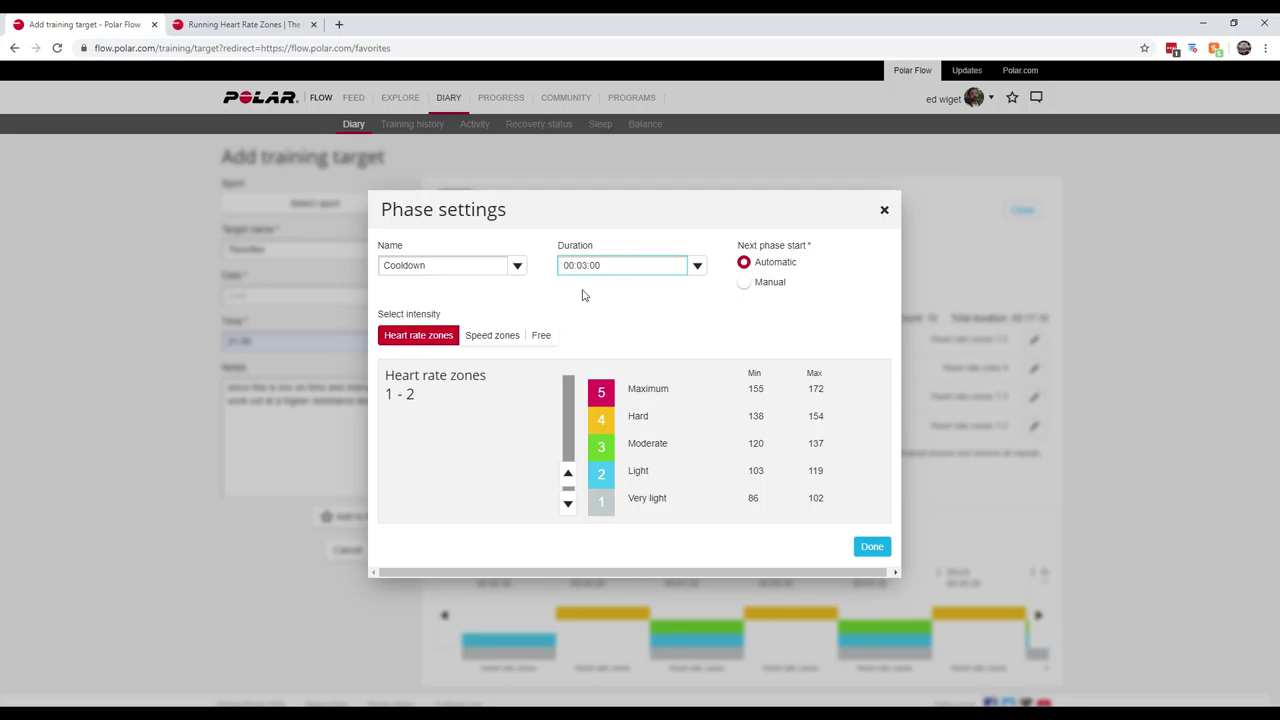
pyautogui.click(871, 549)
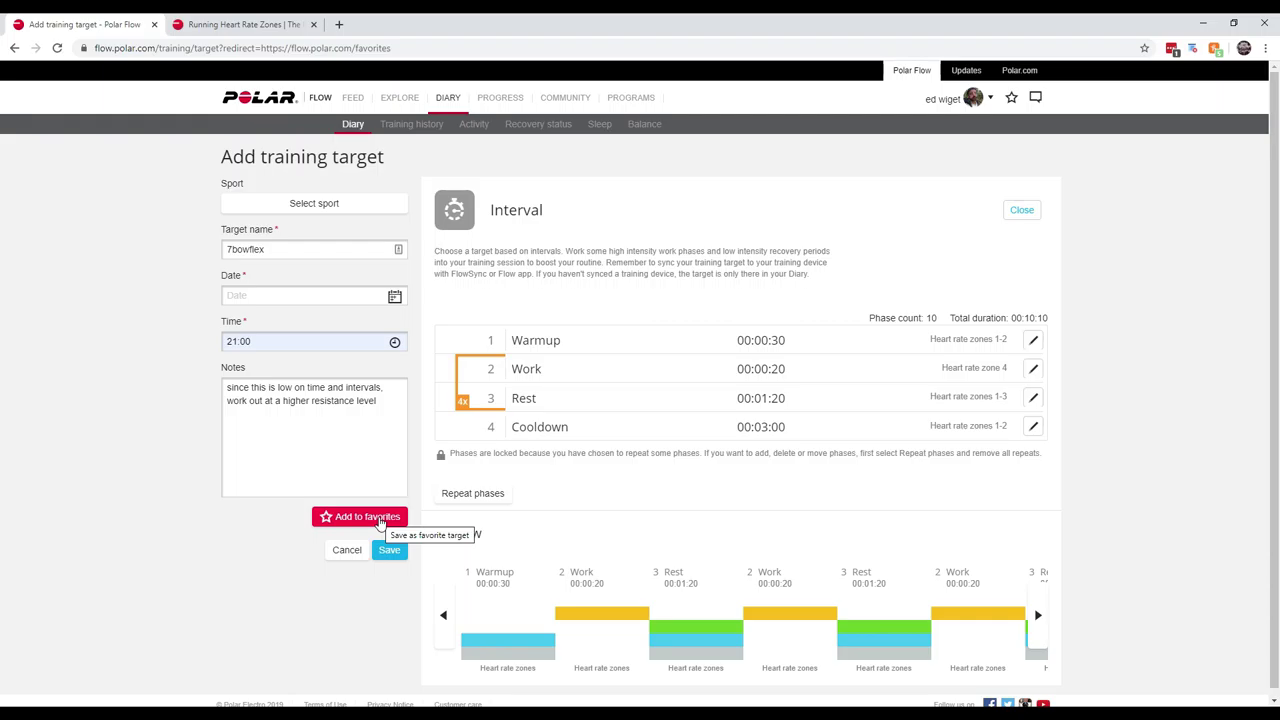
# Step: Add 7bowflex to favorites, set its date to 31 December 2019, and save it
pyautogui.click(380, 520)
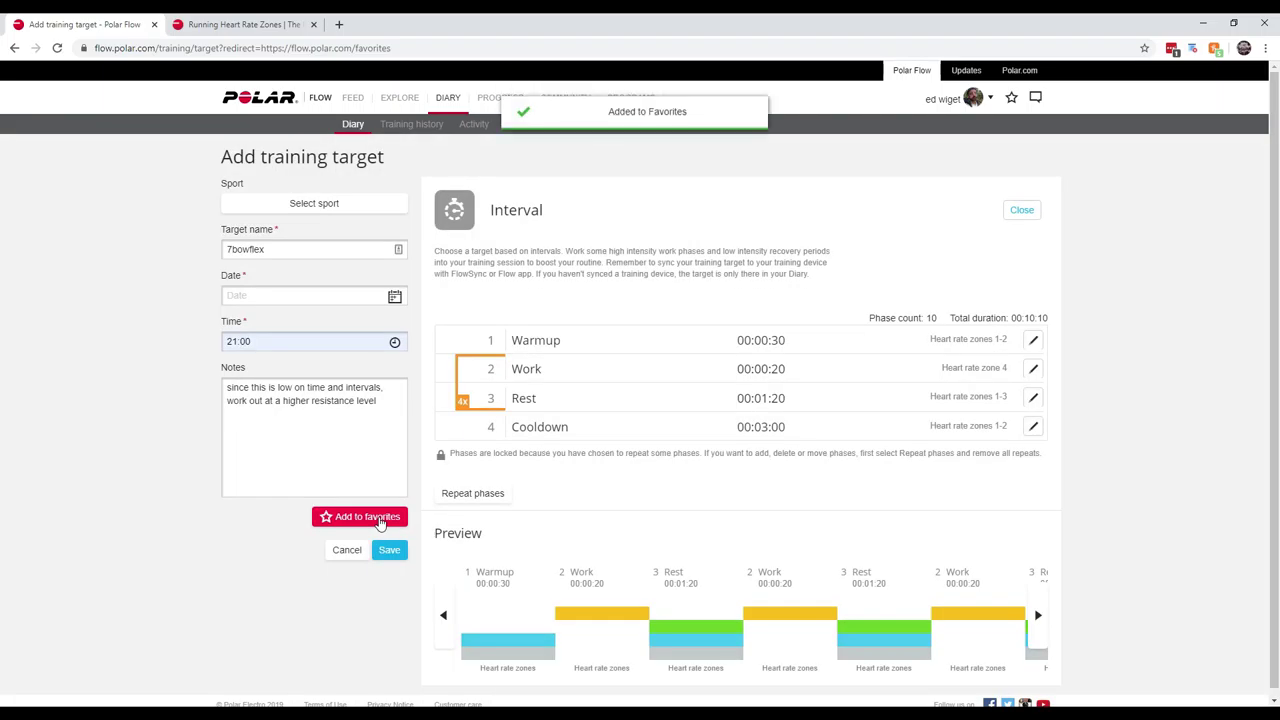
pyautogui.click(395, 555)
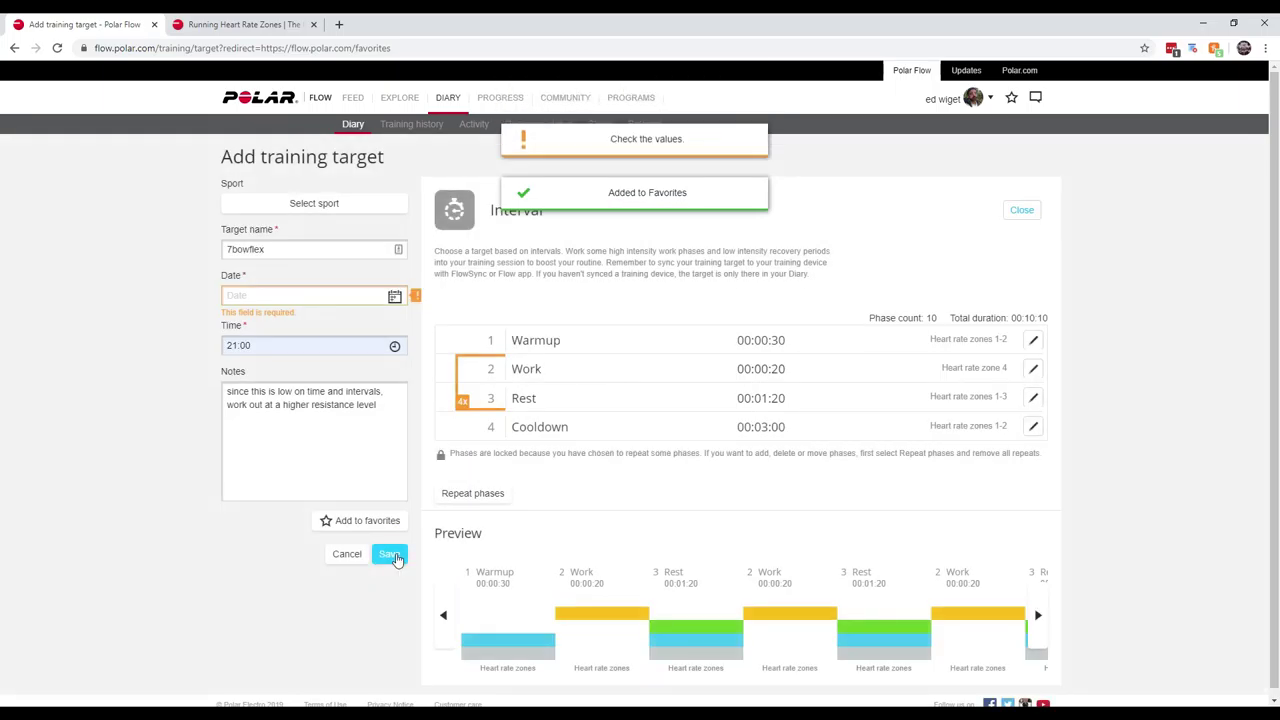
pyautogui.click(395, 298)
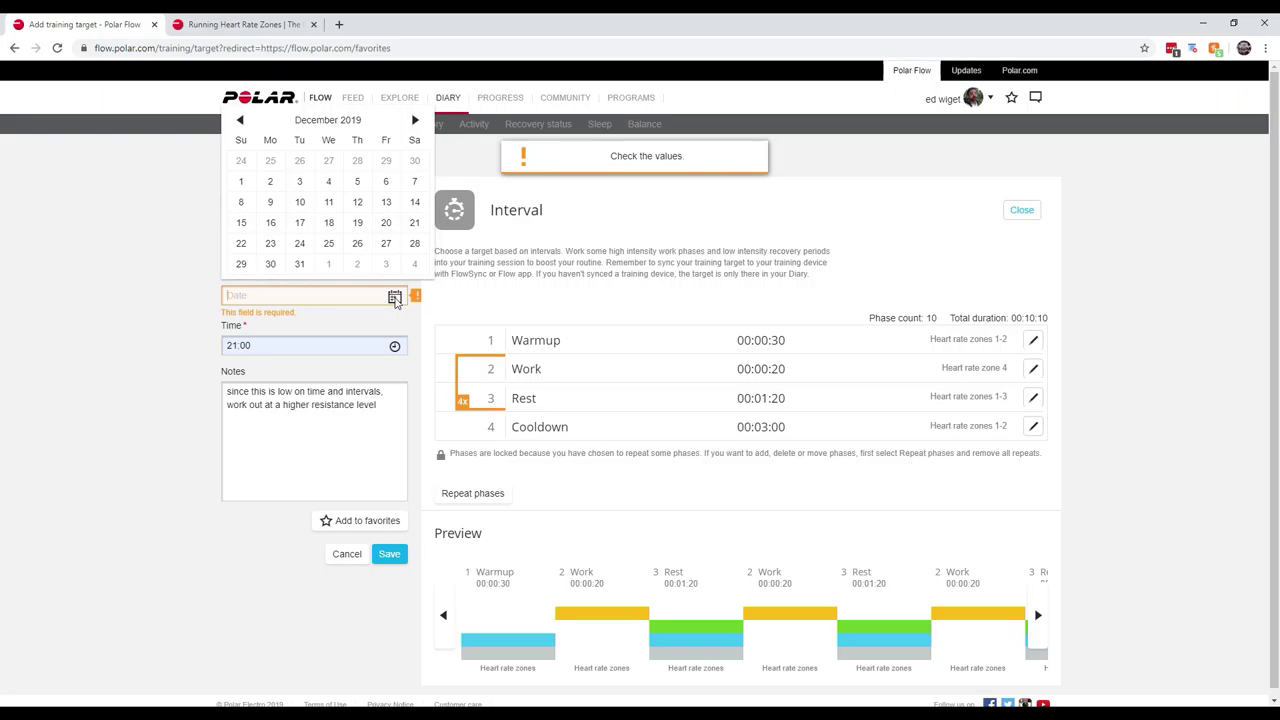
pyautogui.click(299, 264)
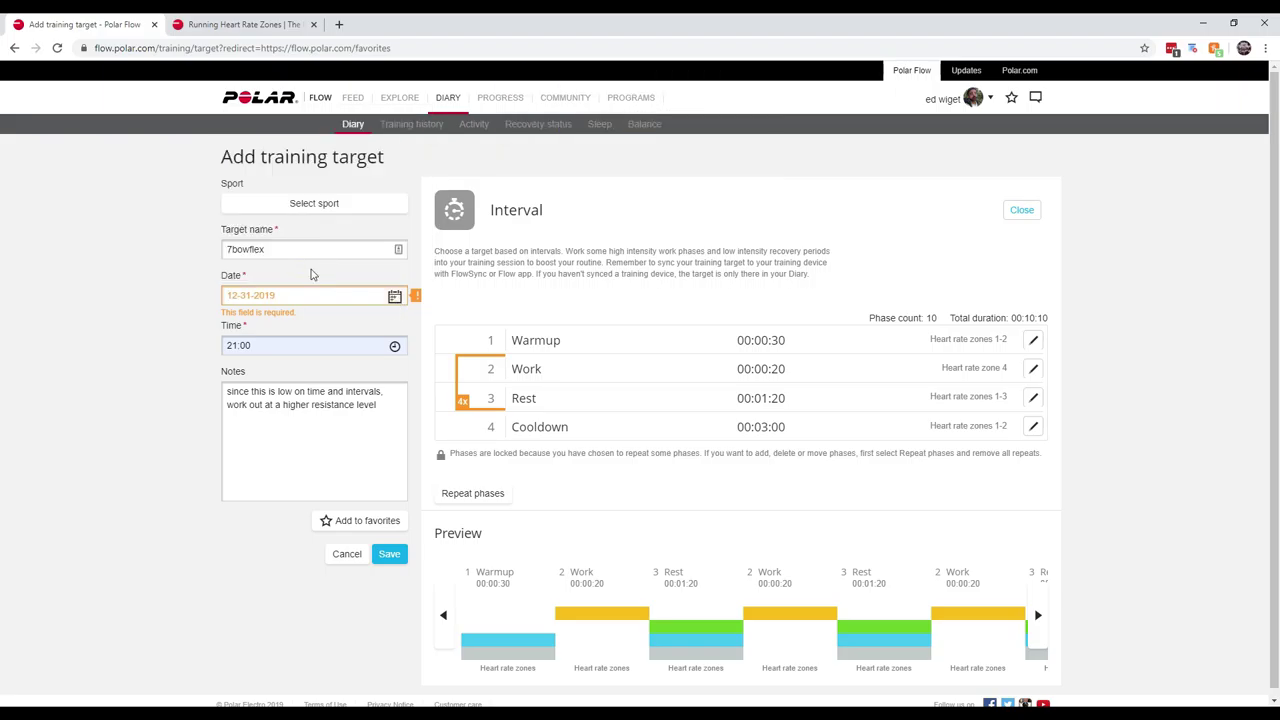
pyautogui.click(390, 558)
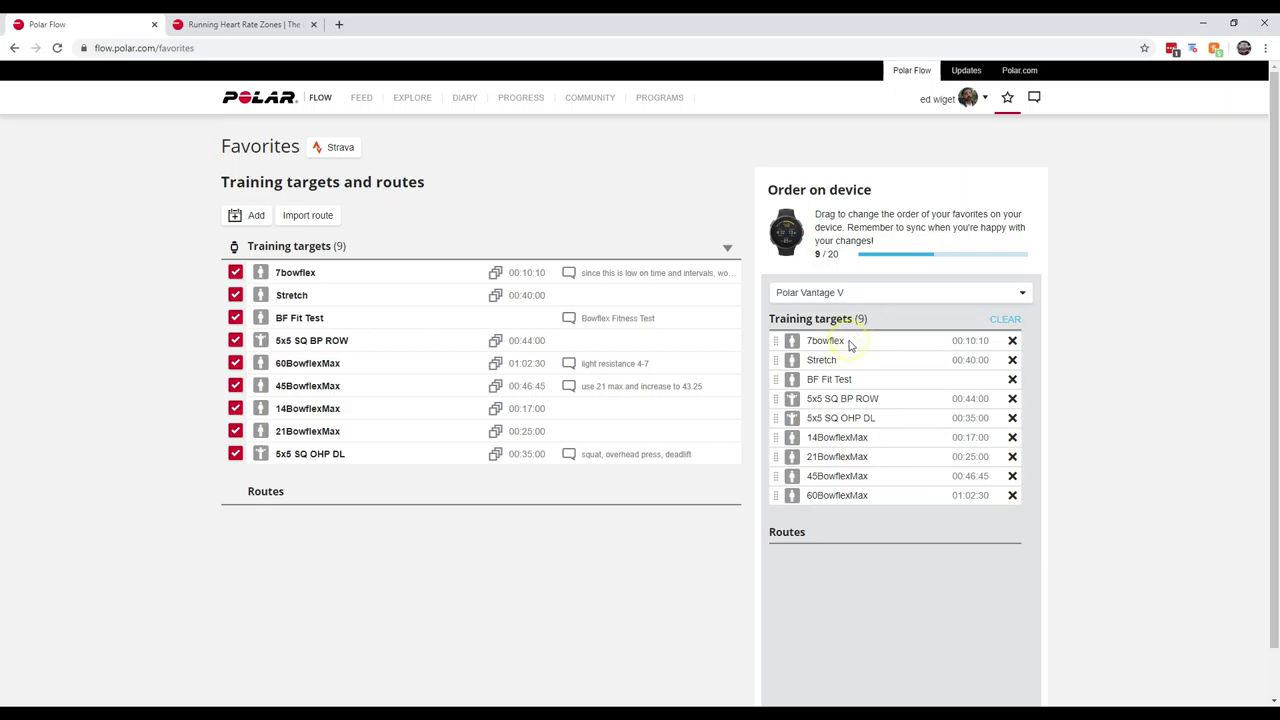
# Step: Move 7bowflex below 5x5 SQ OHP DL in the device order, then go to the Diary
pyautogui.moveTo(849, 345); pyautogui.dragTo(845, 430)
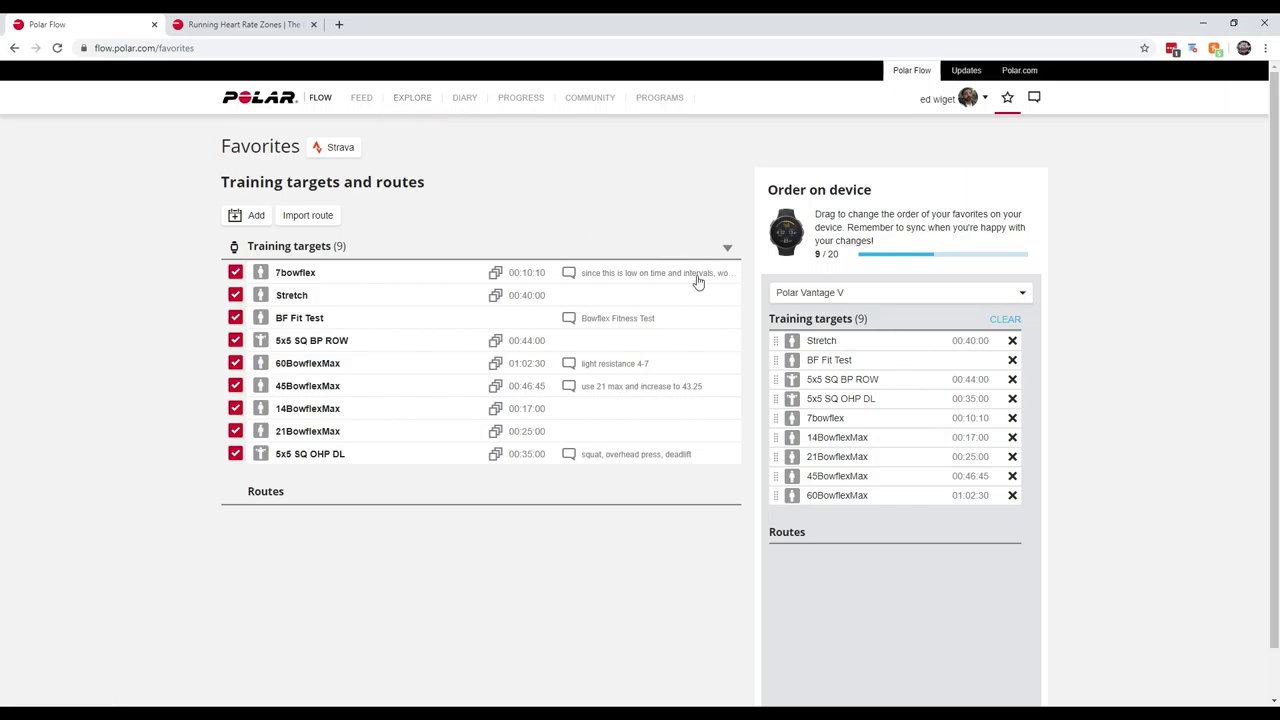
pyautogui.click(464, 100)
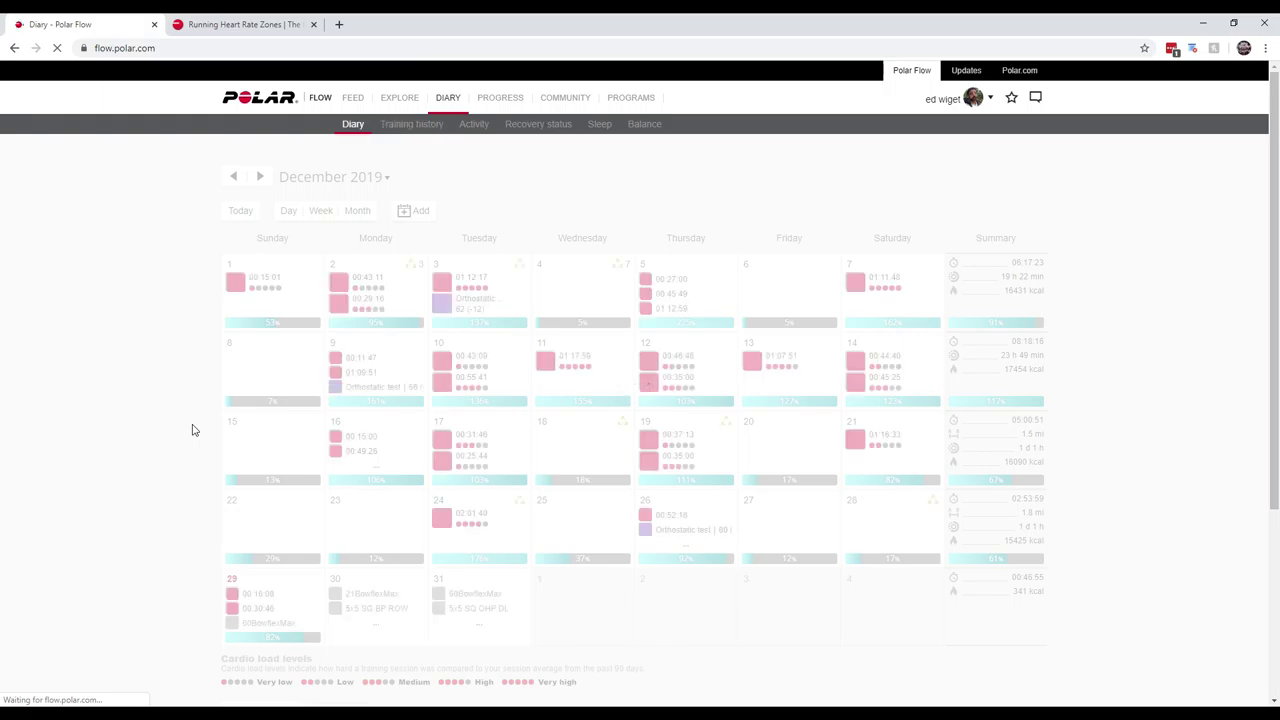
# Step: Add 7bowflex from Favorite targets to December 30, 2019 in the diary
pyautogui.scroll(-1, 195, 431)
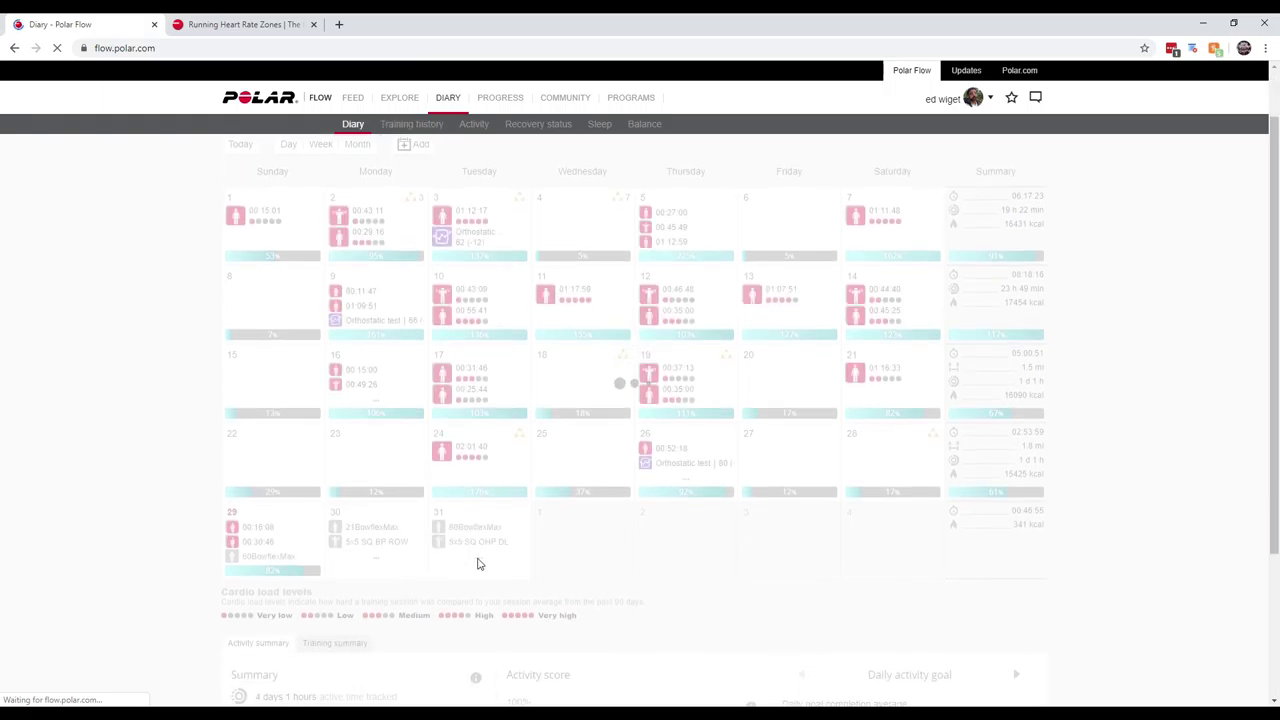
pyautogui.moveTo(478, 565)
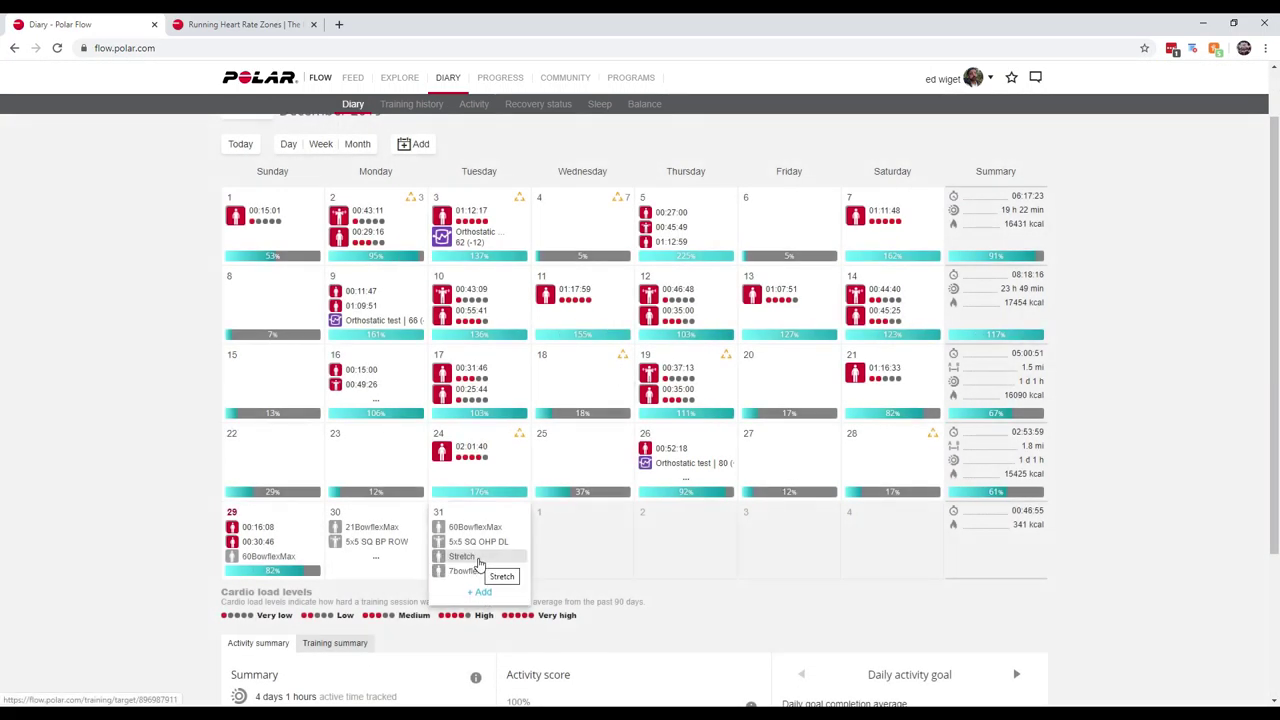
pyautogui.moveTo(374, 563)
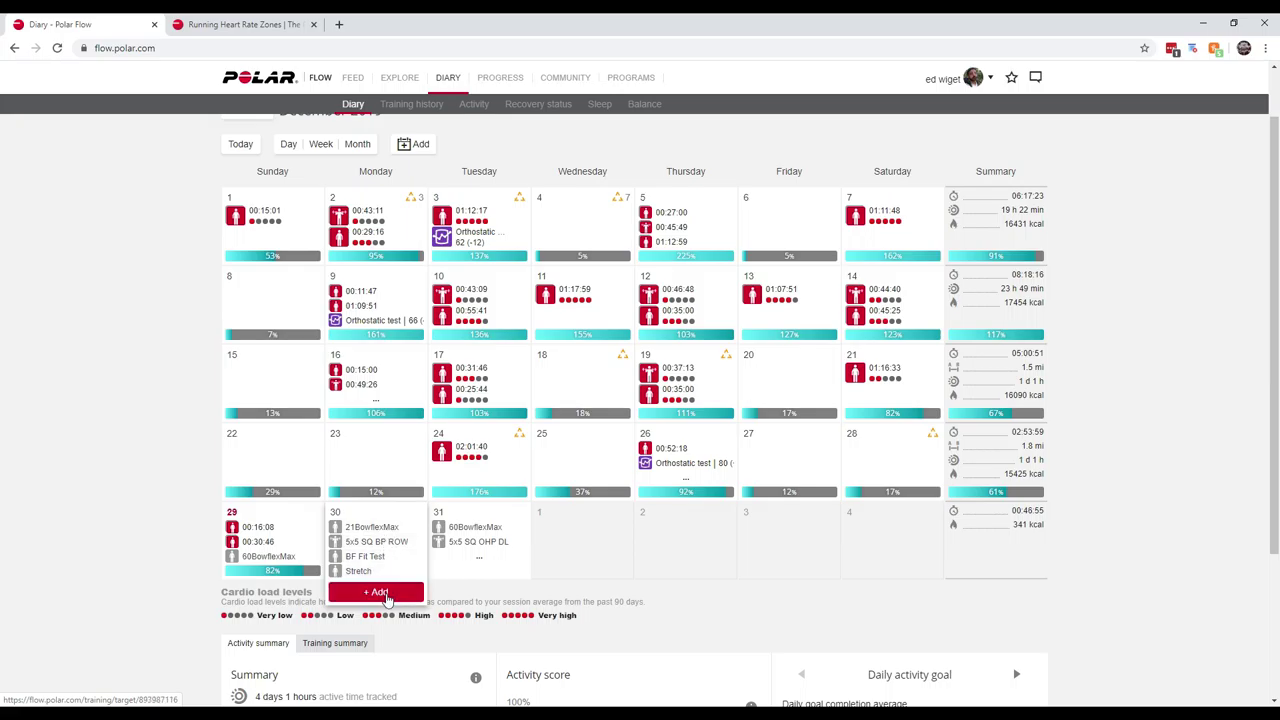
pyautogui.click(380, 592)
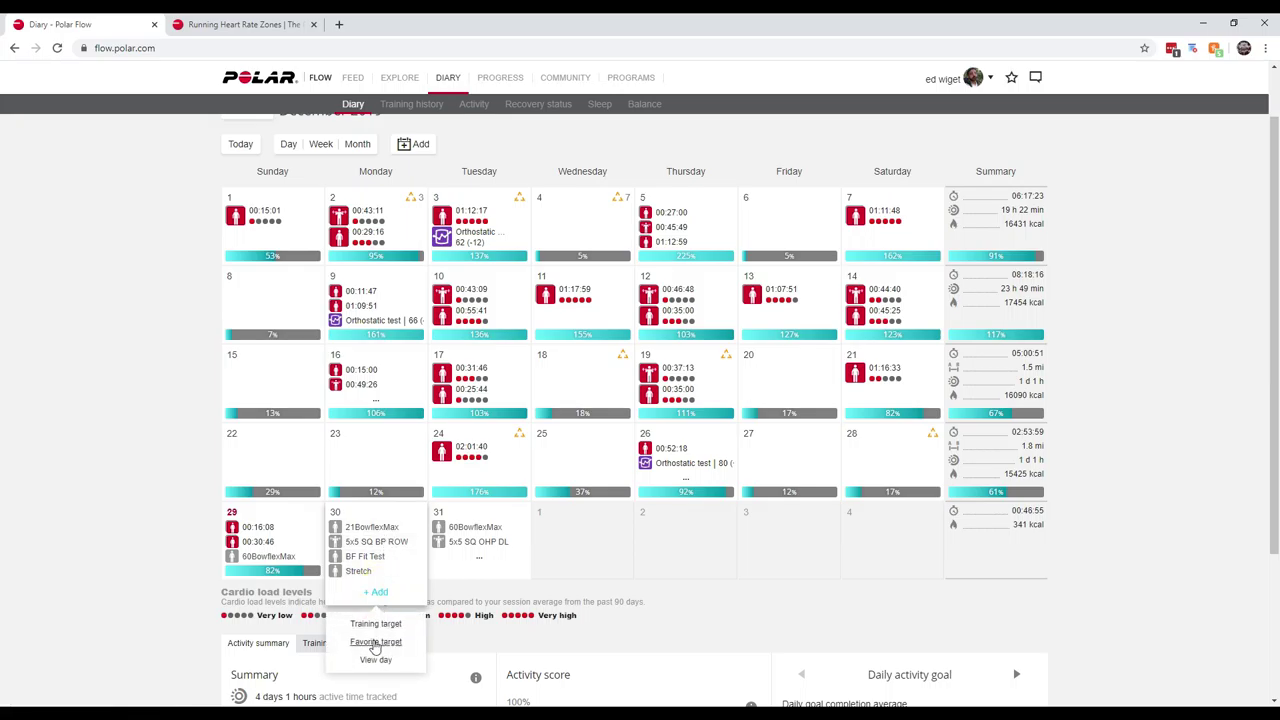
pyautogui.click(371, 646)
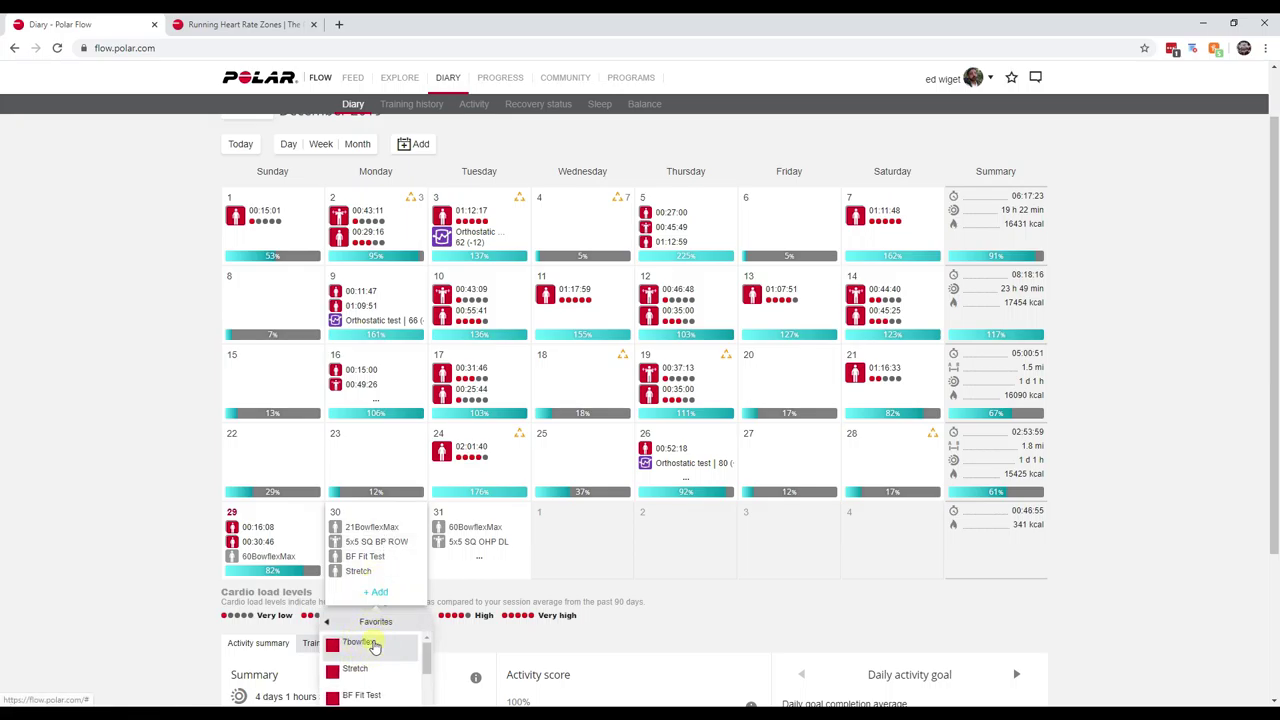
pyautogui.click(373, 645)
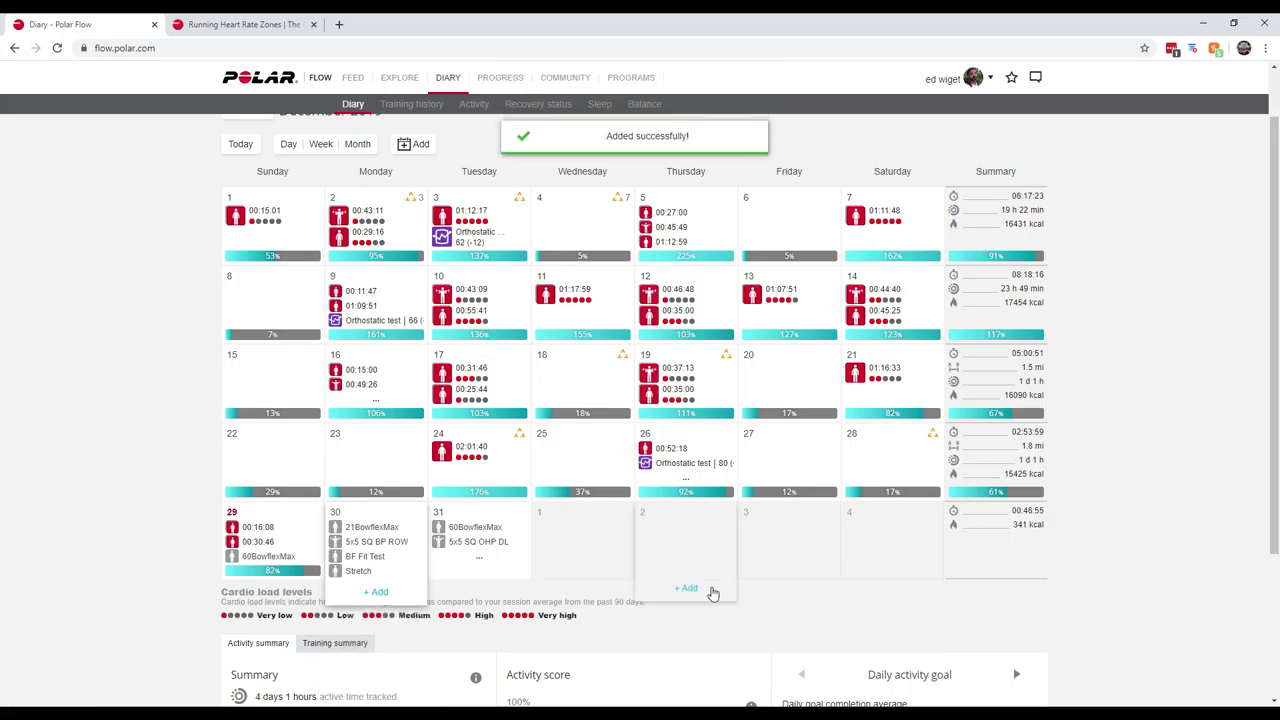
pyautogui.moveTo(369, 563)
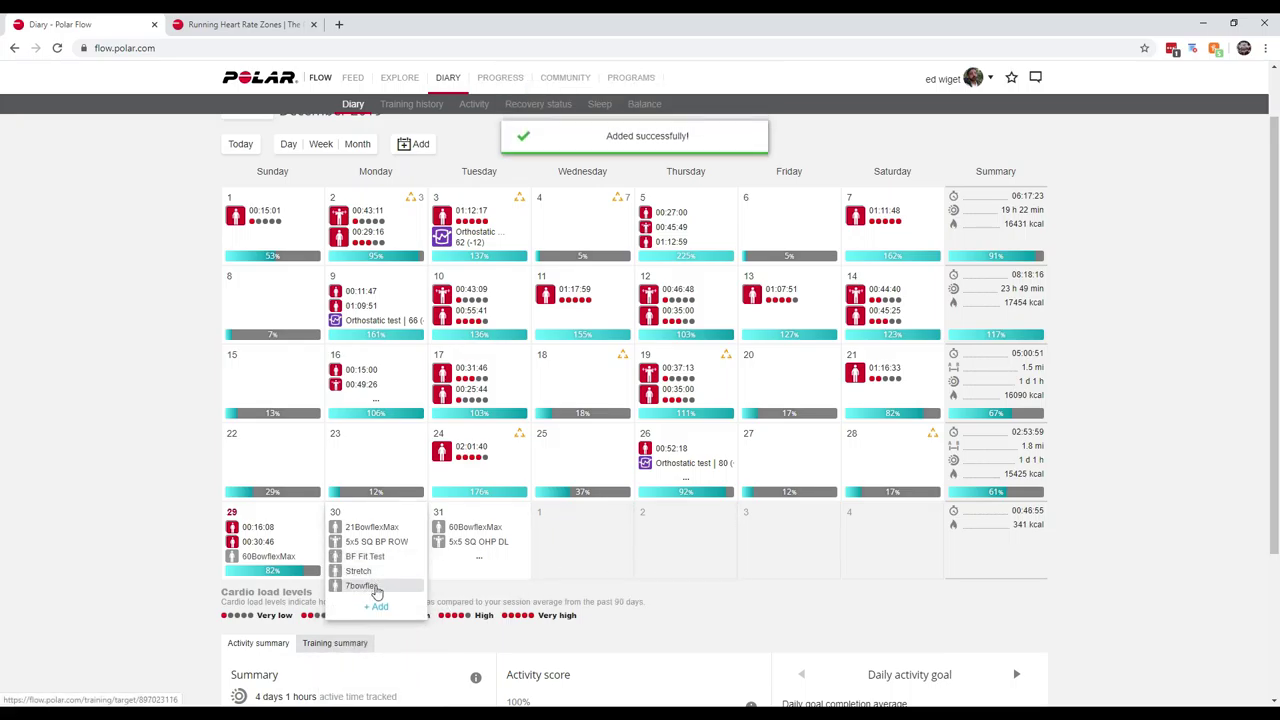